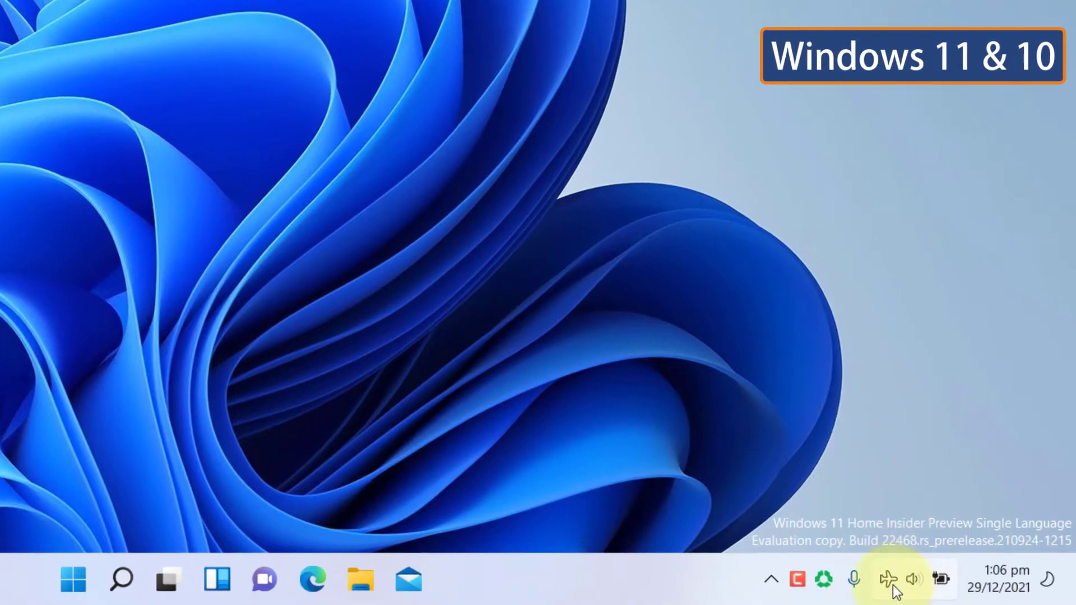
Open Quick Settings from the taskbar tray to check the Airplane mode tile.
click(893, 585)
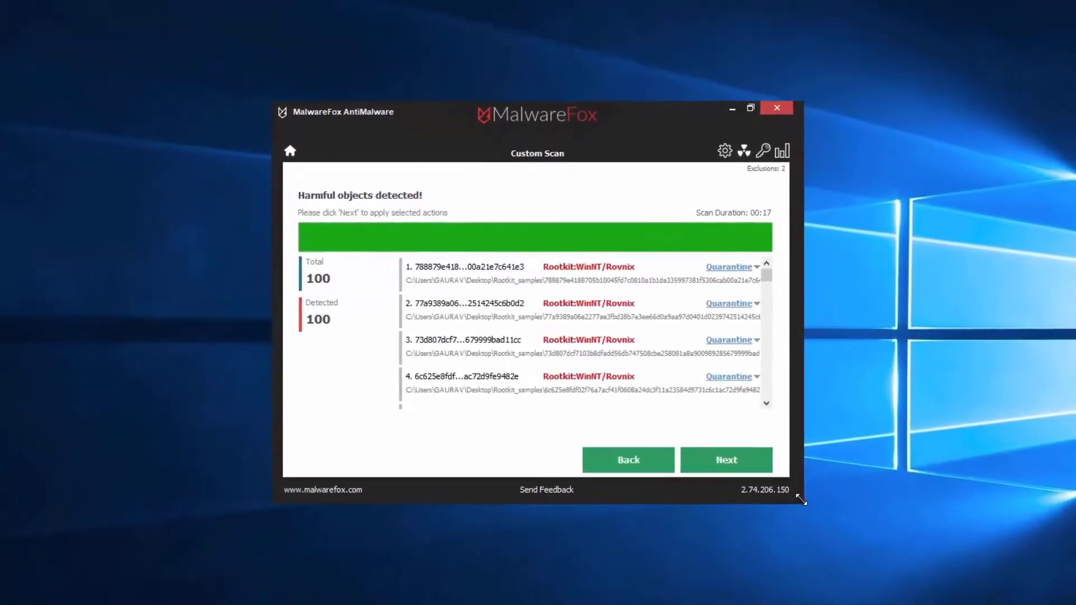
Quarantine the detected Rootkit:WinNT/Rovnix objects in MalwareFox so cleaning starts.
scroll(756, 392, down, 5)
key(Return)
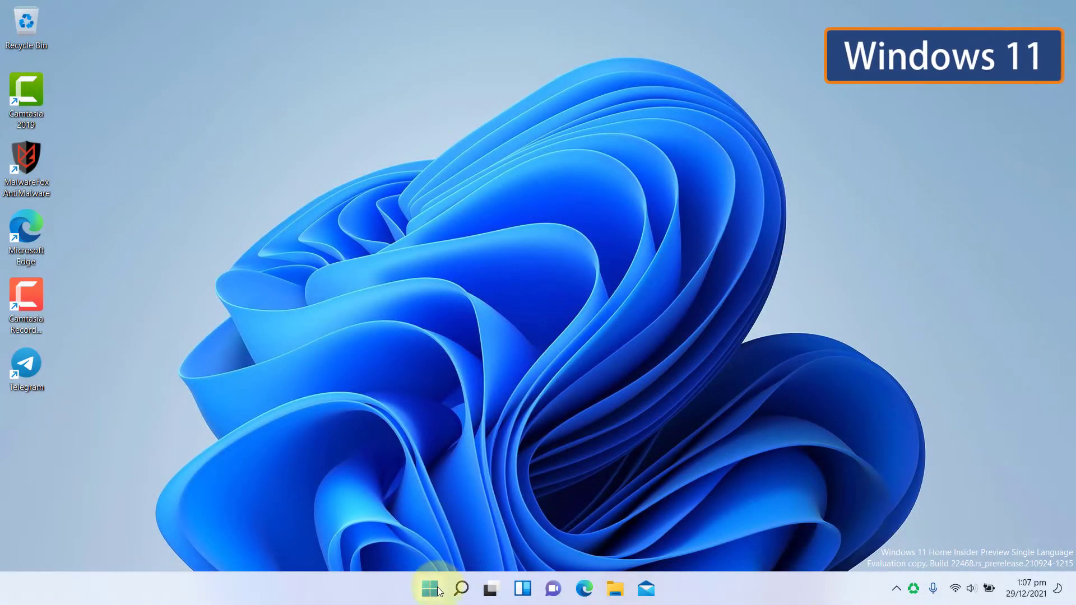
Run the Internet Connections troubleshooter from Other troubleshooters, choosing Troubleshoot my connection to the Internet.
click(438, 588)
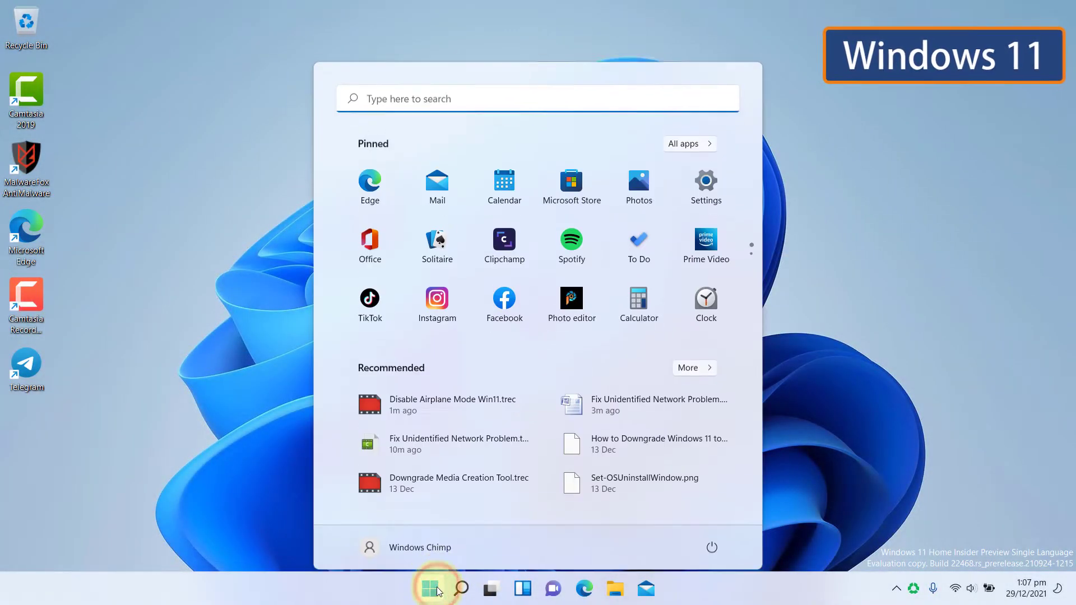
text(troubleshoot)
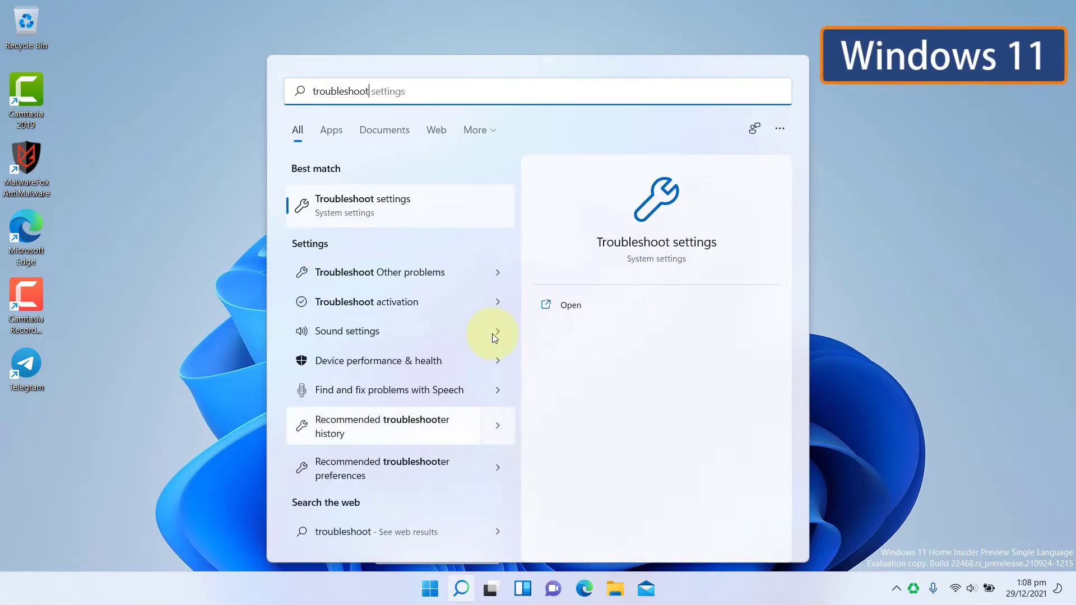
click(442, 215)
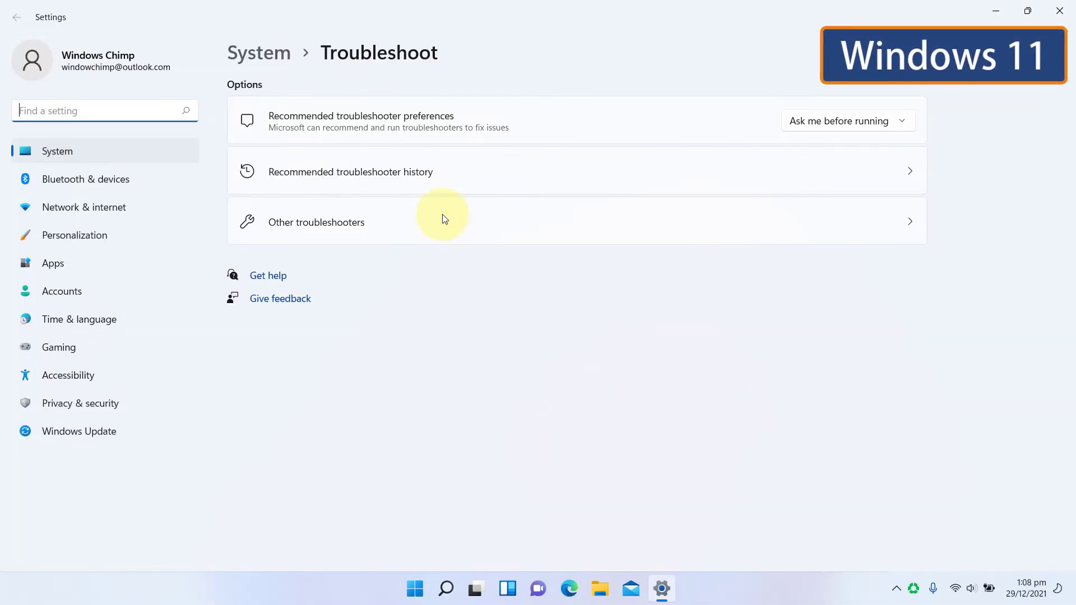
click(354, 226)
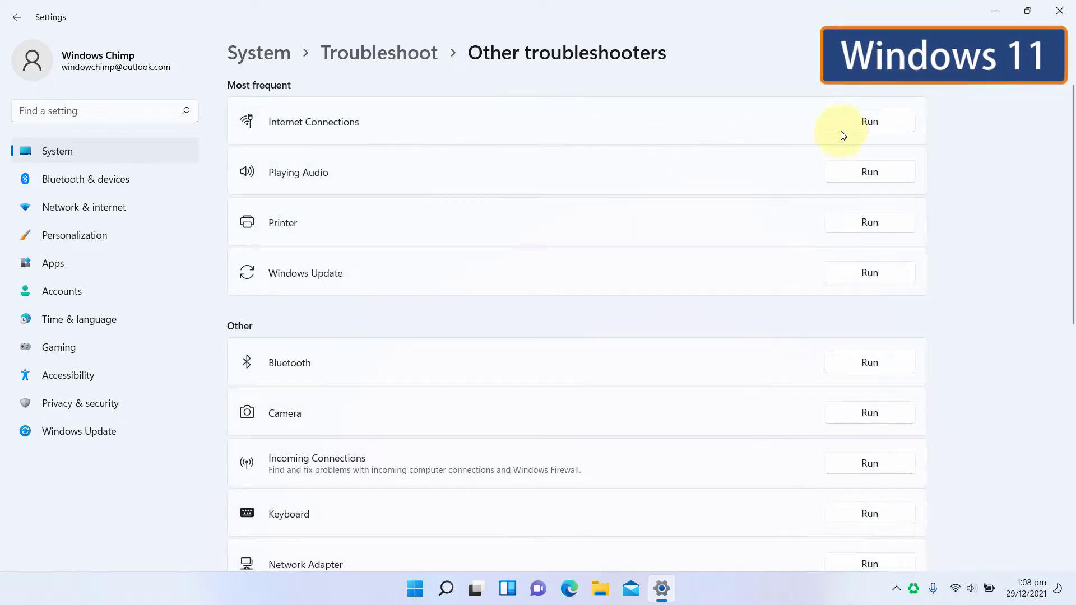
click(869, 122)
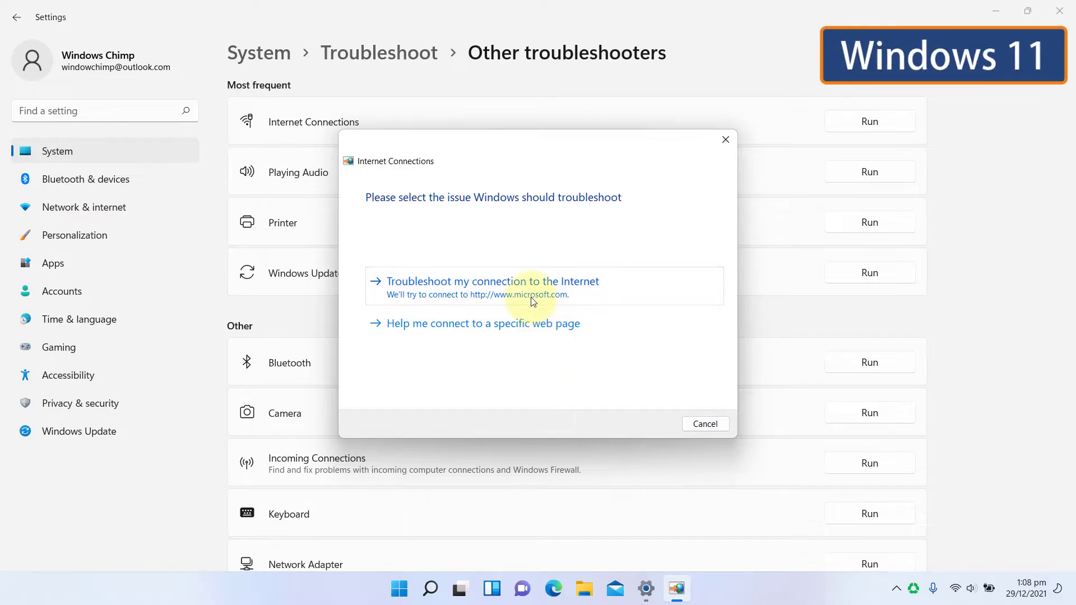
click(531, 303)
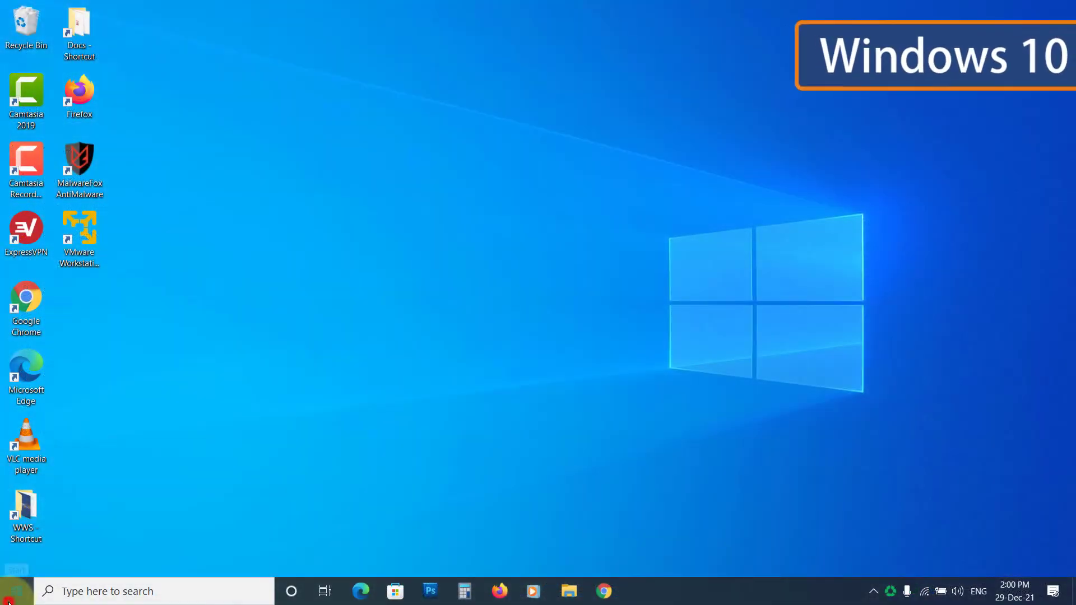
Run the Internet Connections troubleshooter from Troubleshoot settings > Additional troubleshooters.
click(13, 592)
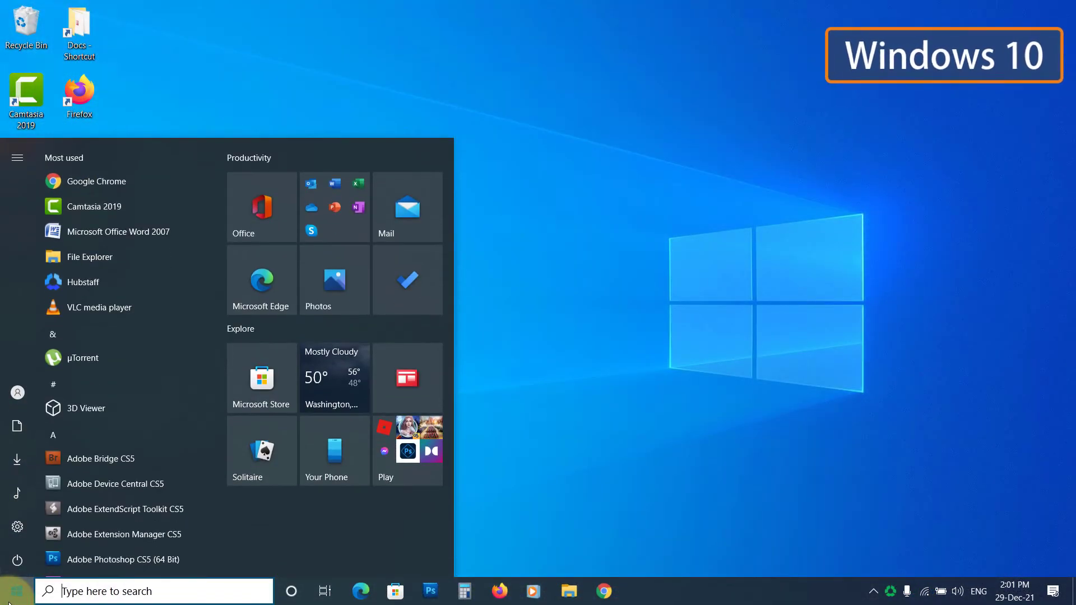
text(troubleshoot settings)
click(99, 213)
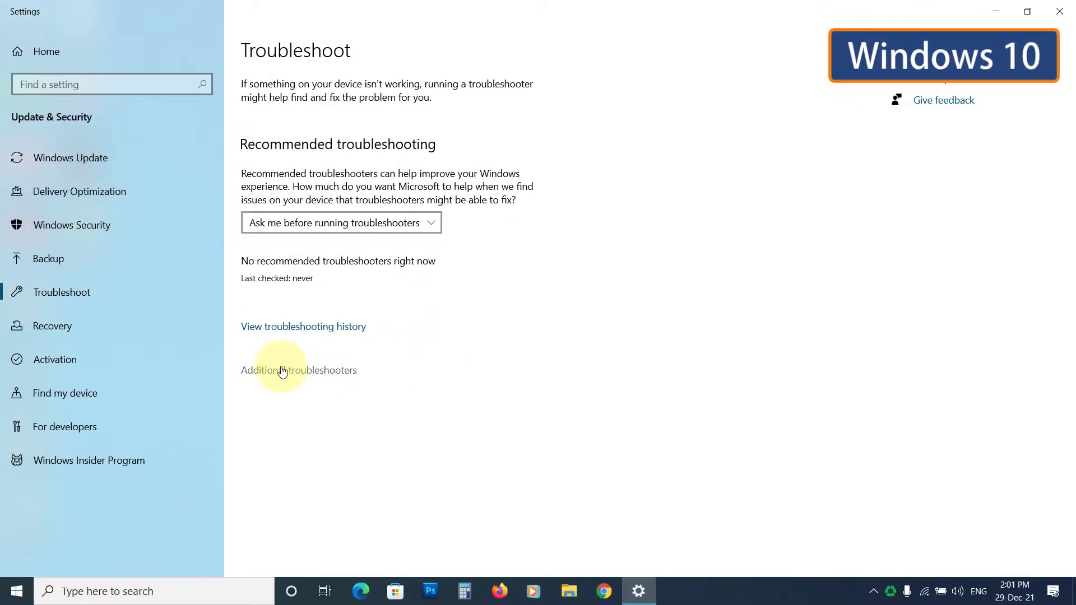
click(282, 375)
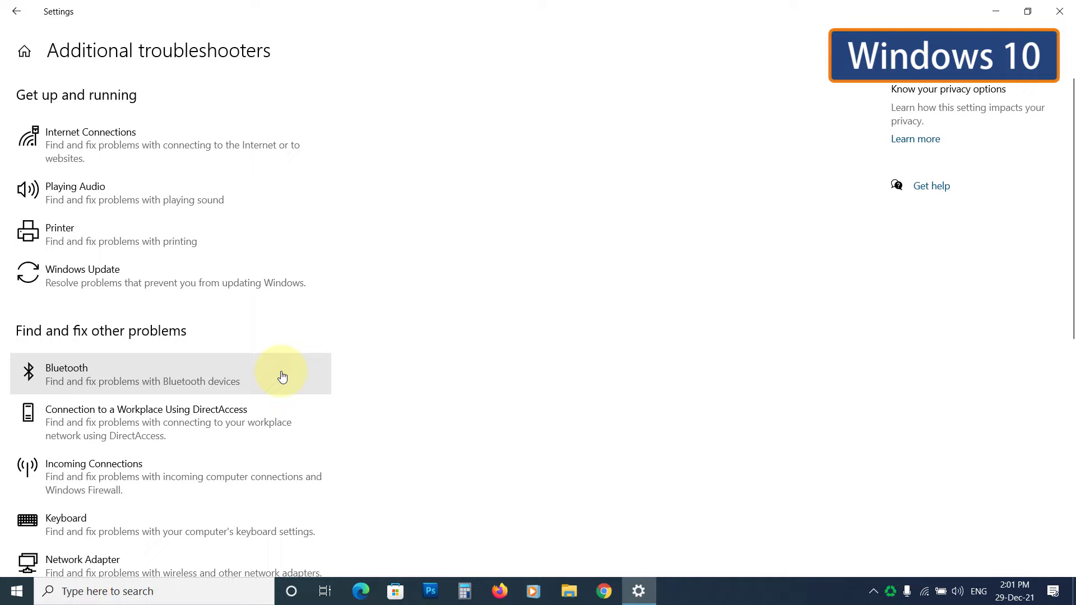
click(132, 160)
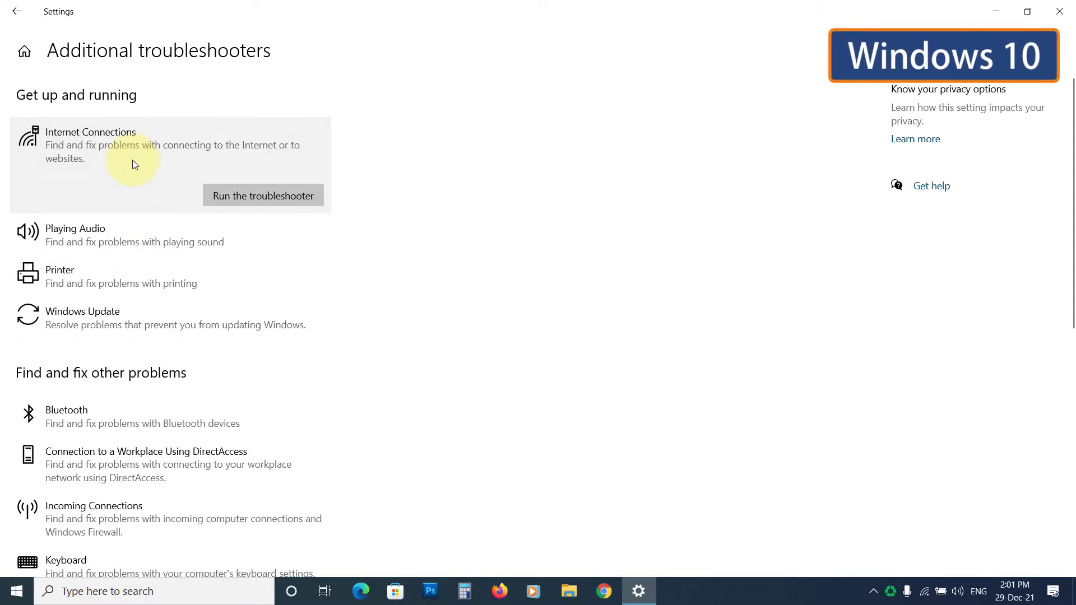
click(266, 197)
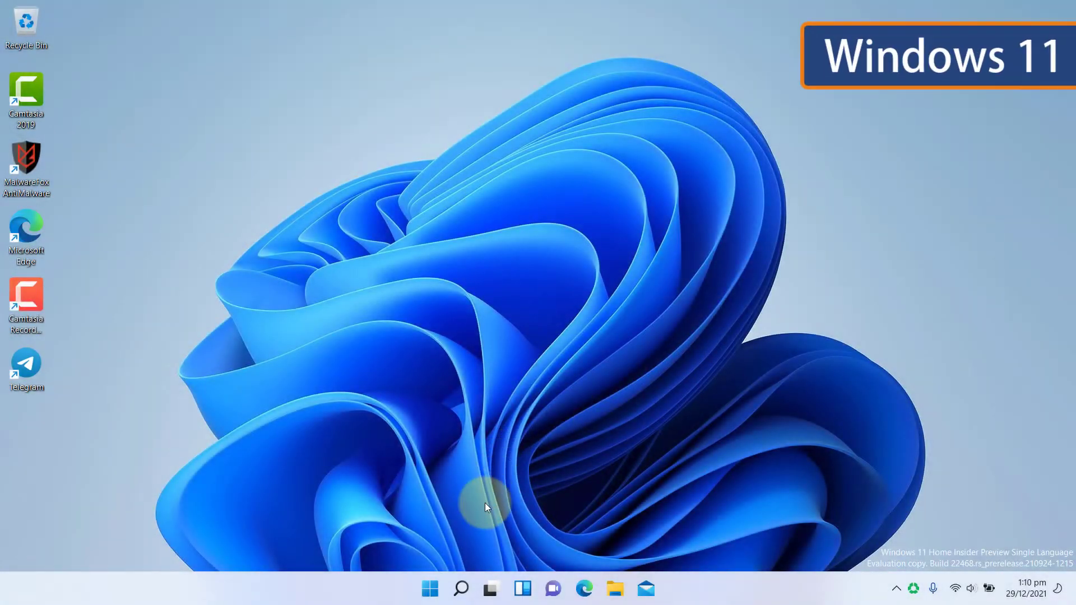
Open the Wi-Fi adapter's Properties via Advanced network settings > More network adapter options.
right_click(429, 590)
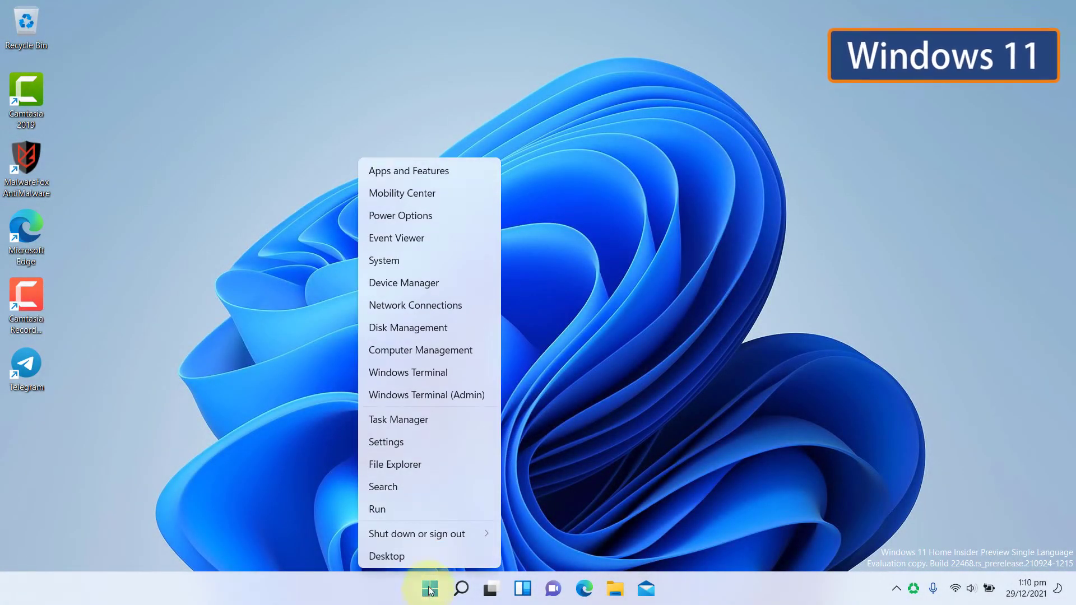
click(432, 304)
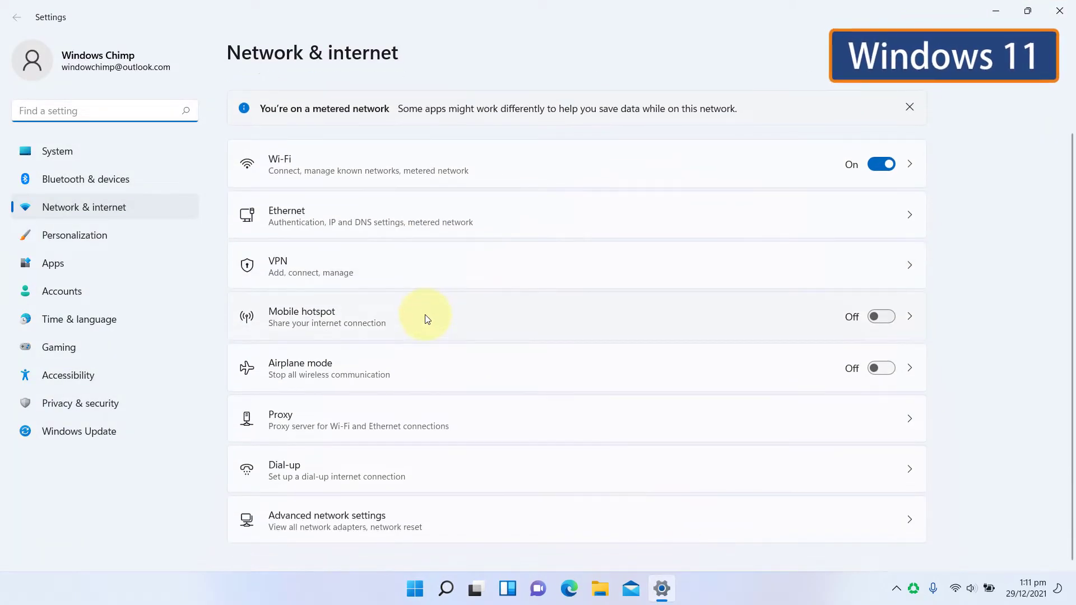
click(357, 516)
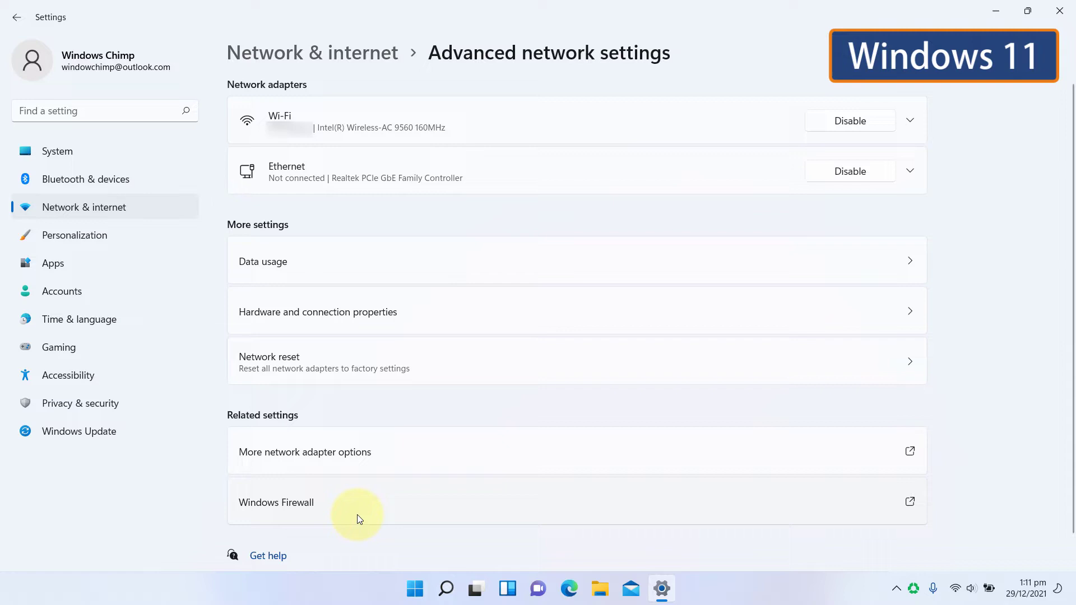
click(345, 456)
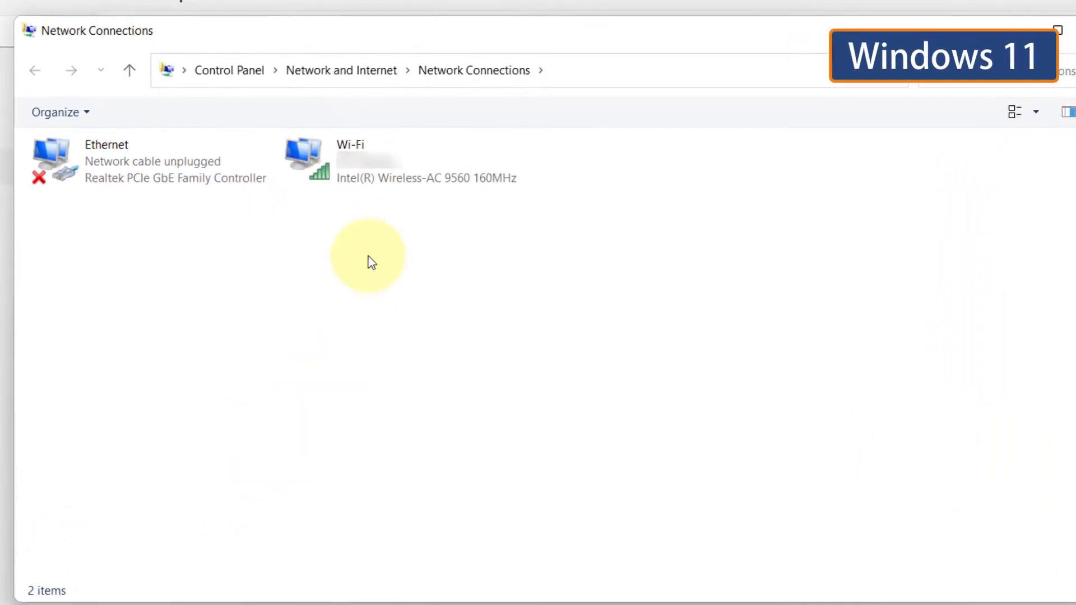
right_click(360, 173)
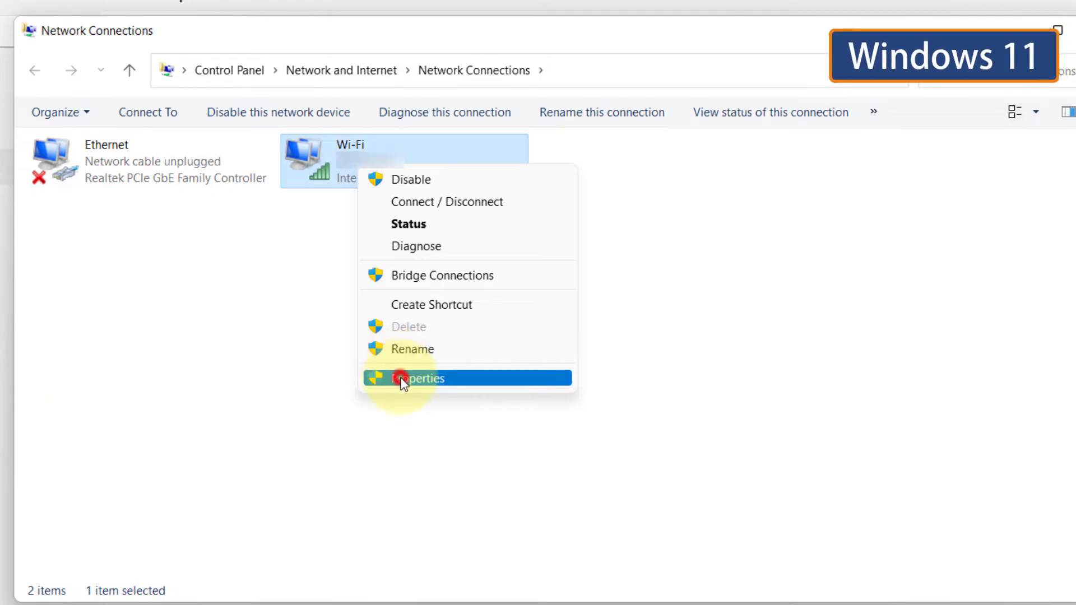
click(401, 379)
Give Wi-Fi's TCP/IPv4 the manual DNS servers 8.8.8.8 and 8.8.4.4 and save.
drag(257, 139, 399, 48)
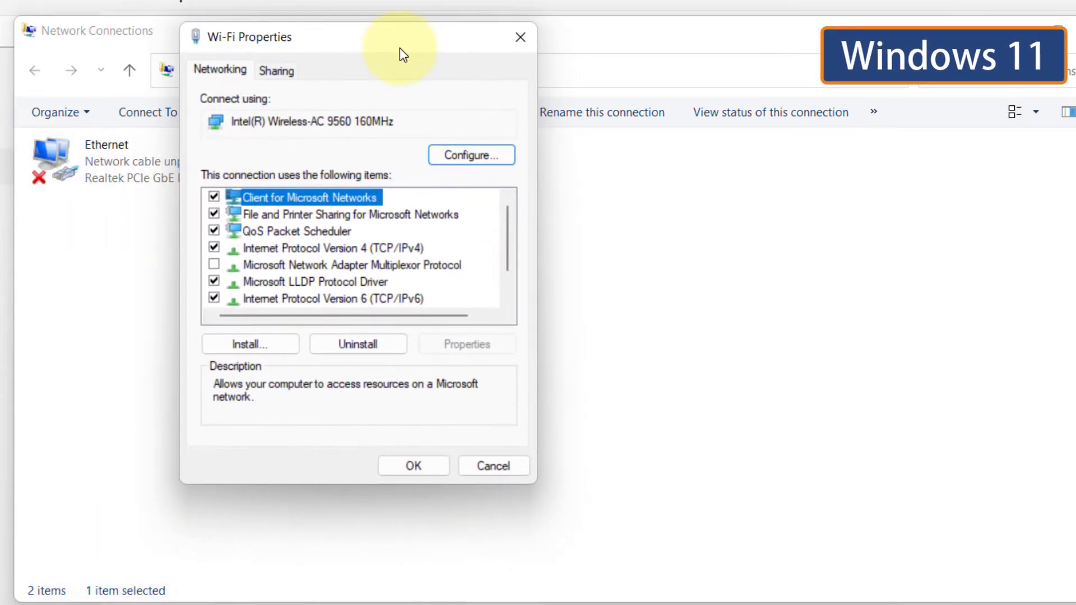
click(347, 250)
click(465, 345)
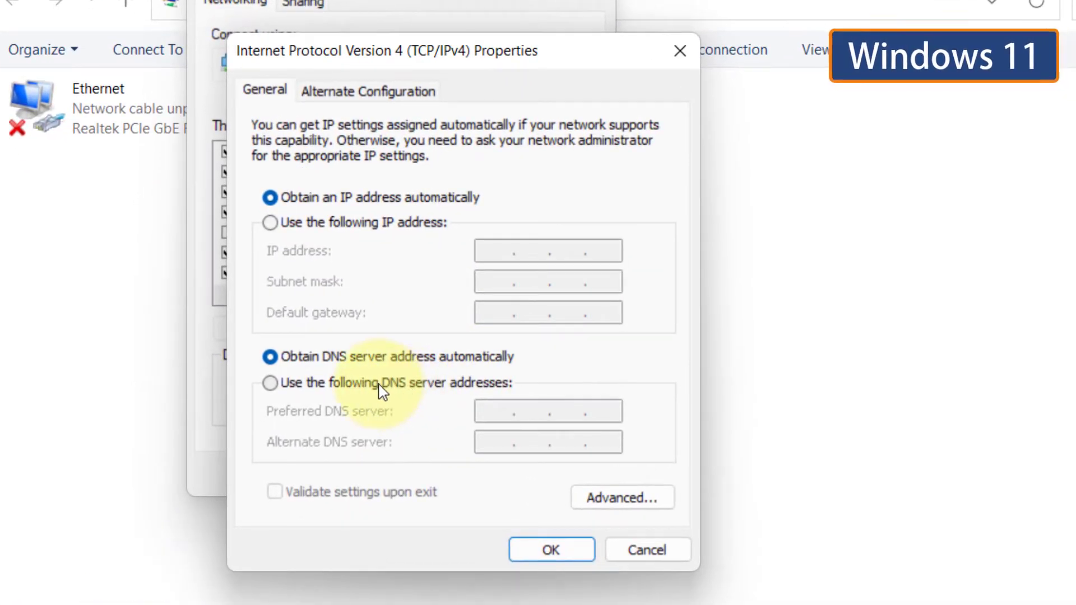
click(379, 385)
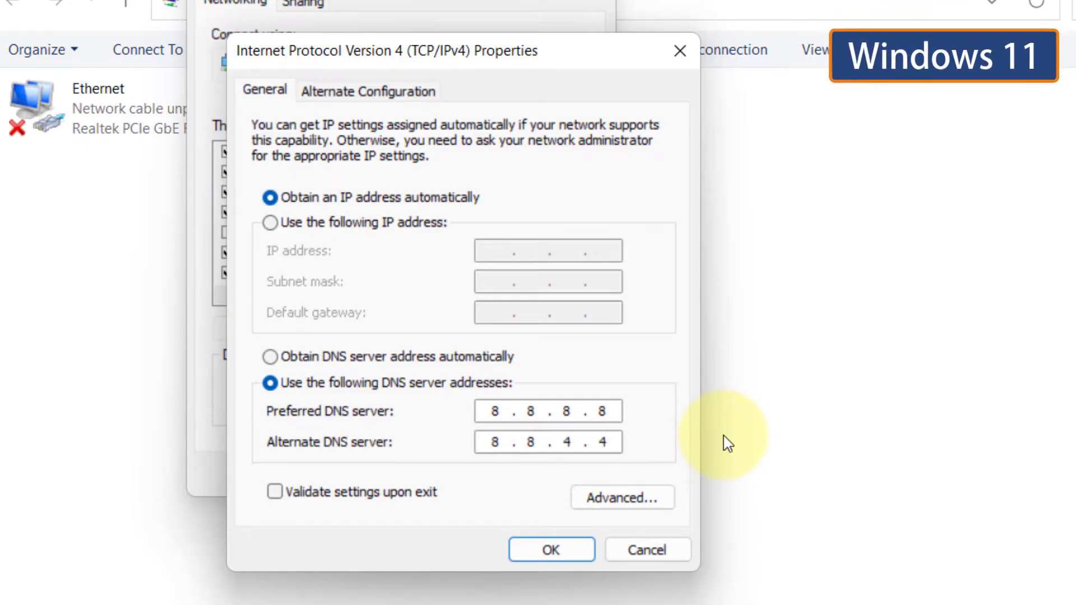
click(552, 552)
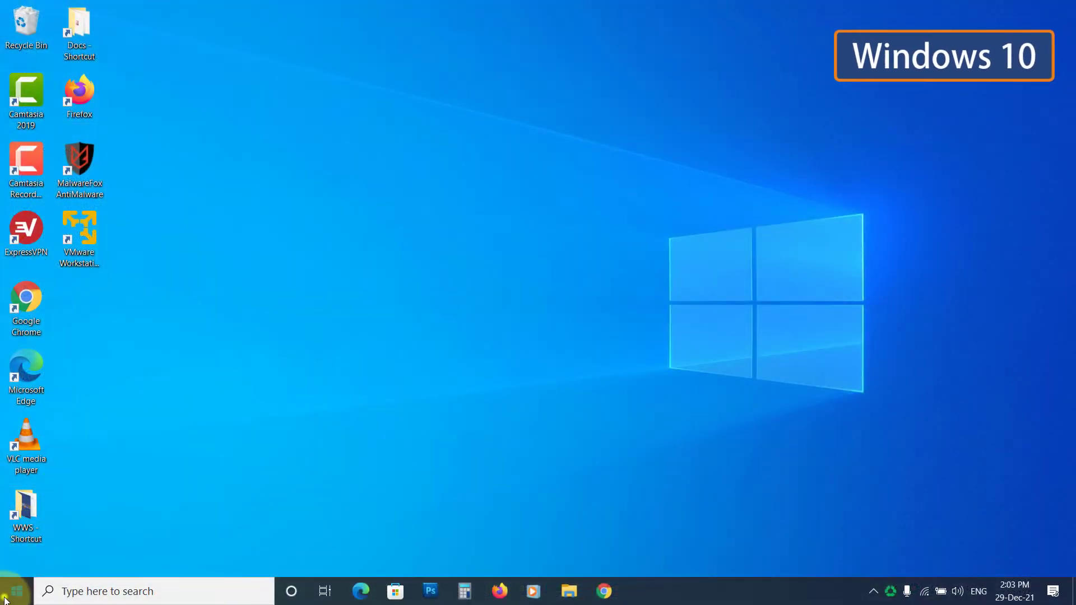
Open the Wi-Fi adapter's Properties from Network Connections and select Internet Protocol Version 4 (TCP/IPv4).
right_click(4, 599)
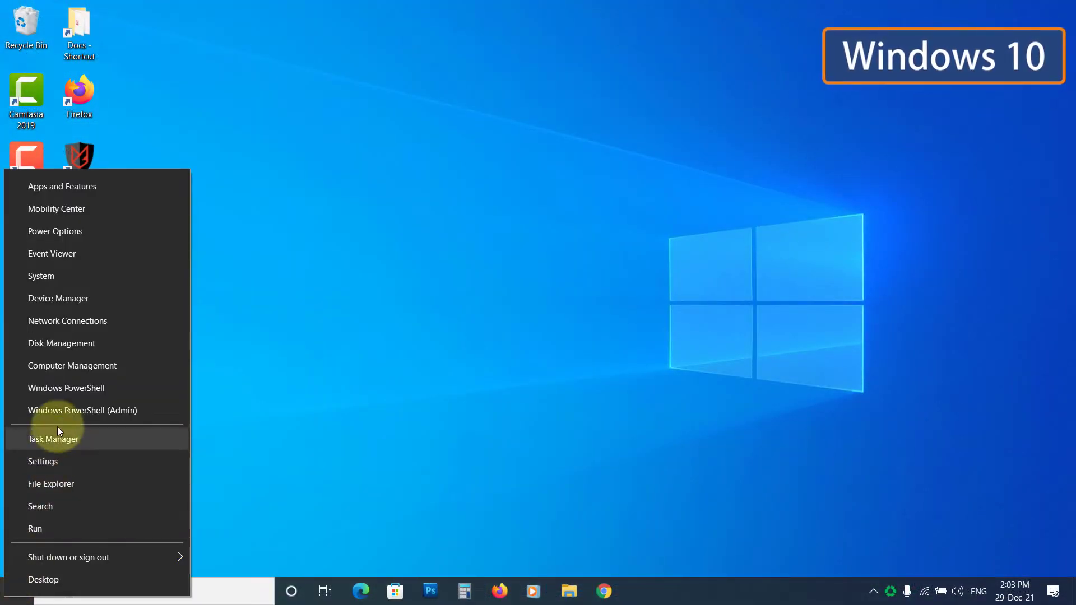
click(68, 319)
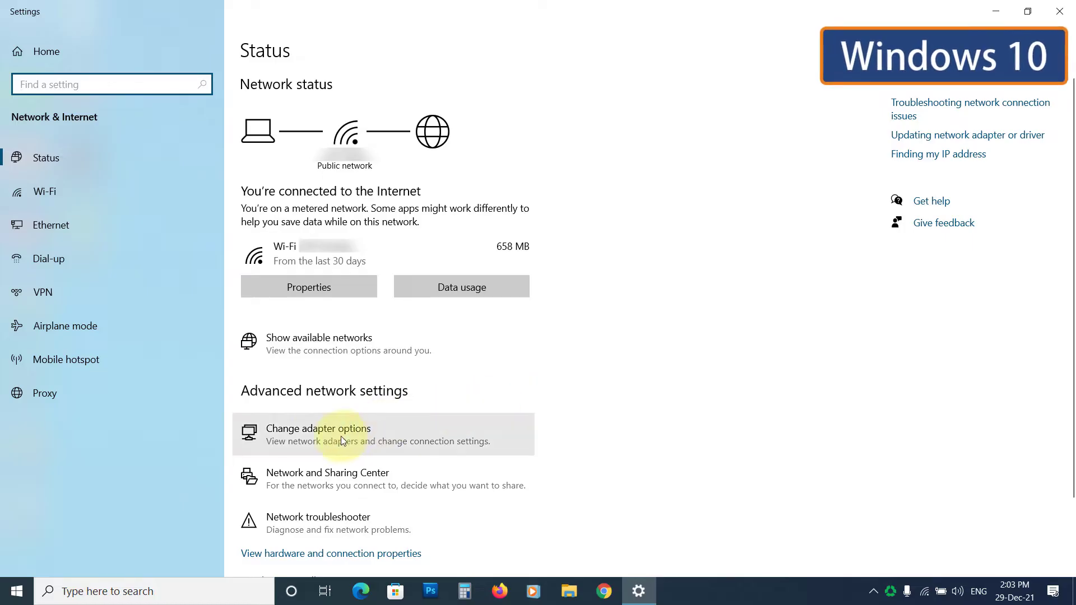
click(317, 432)
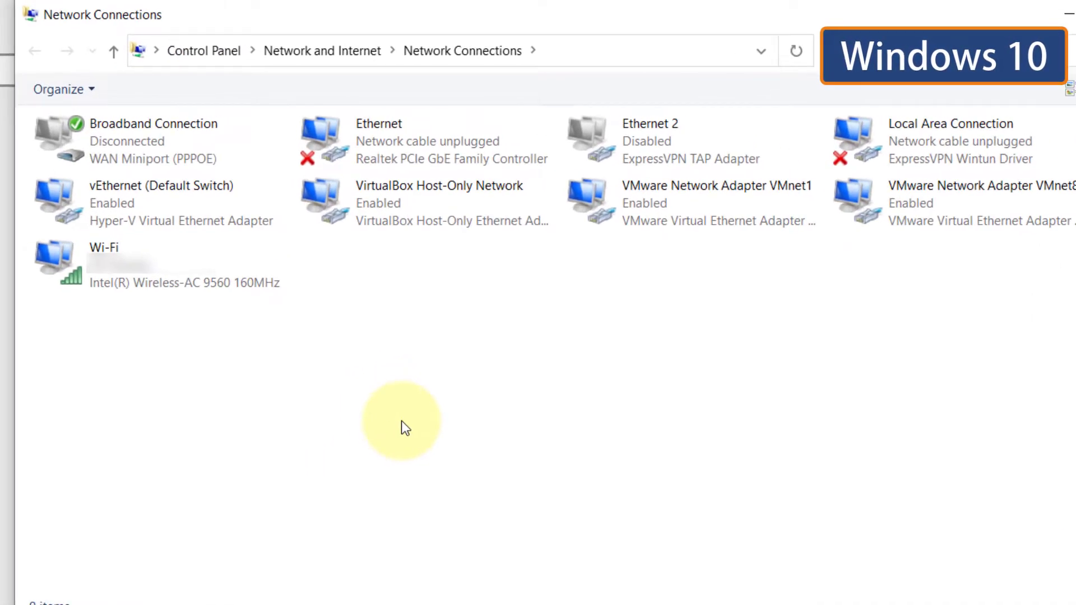
click(160, 285)
right_click(134, 279)
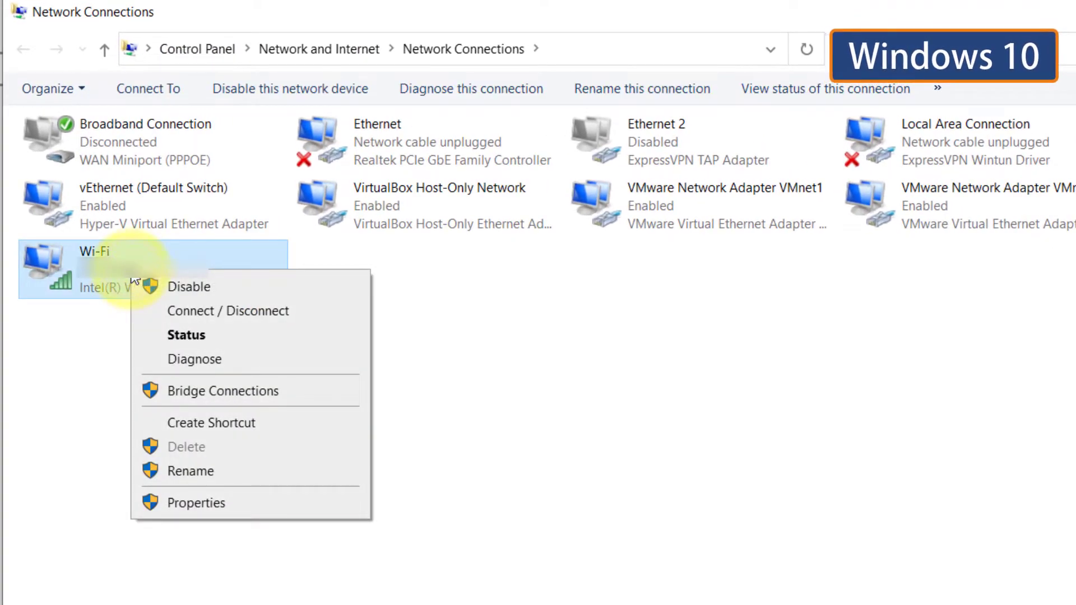
click(211, 504)
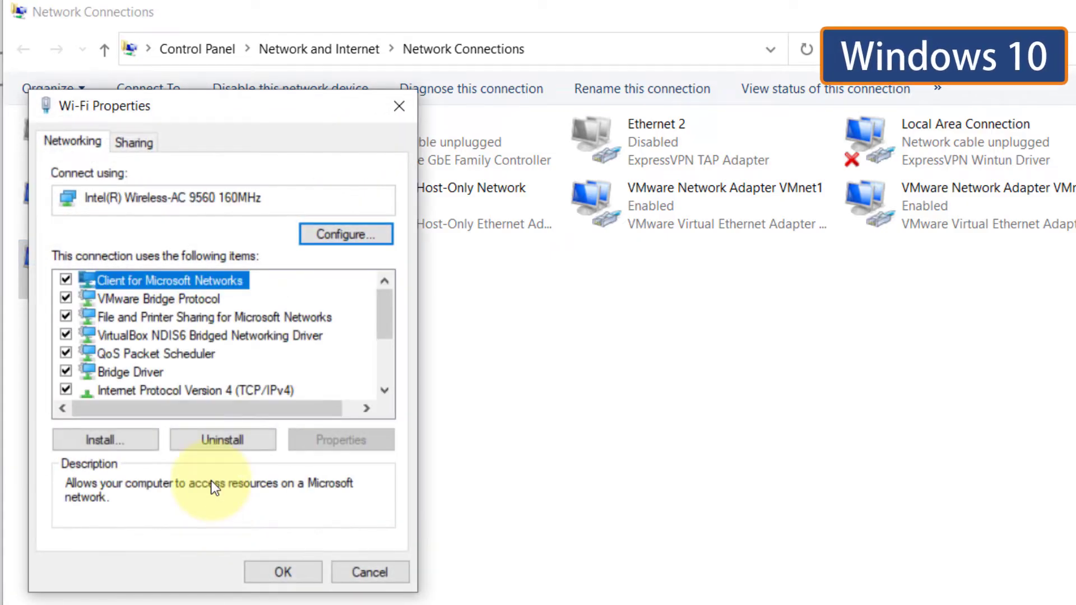
click(223, 391)
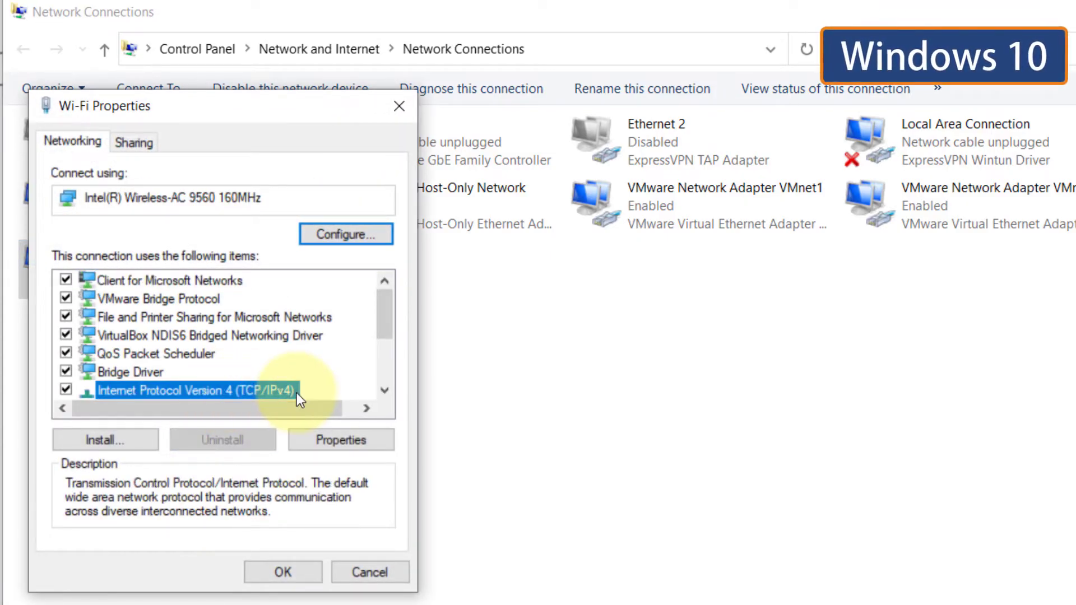
Switch Wi-Fi IPv4 to manual DNS with preferred 8.8.8.8 and alternate 8.8.4.4.
click(332, 439)
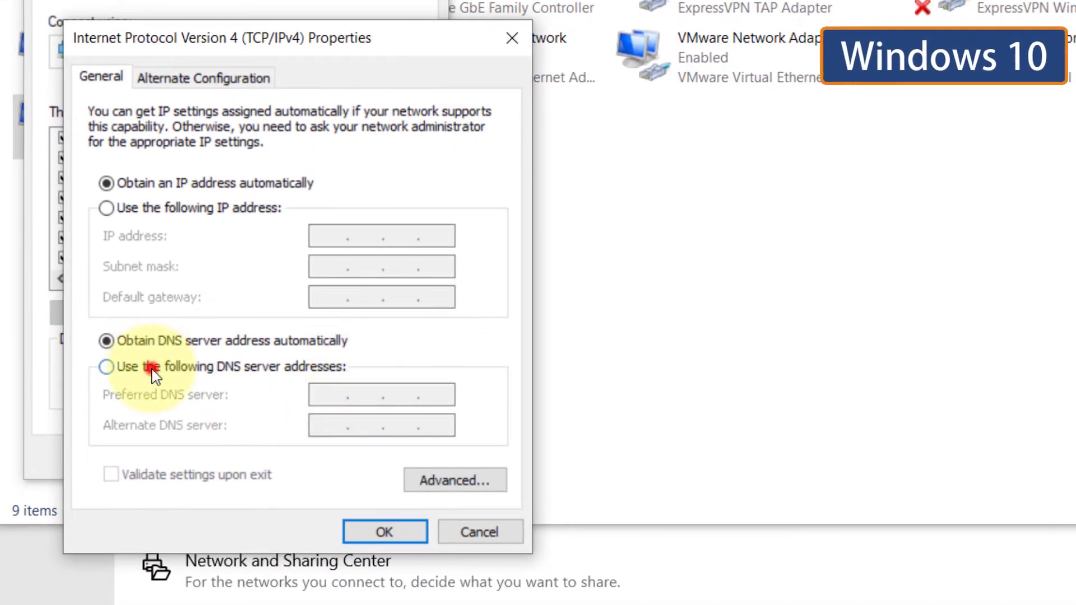
click(153, 371)
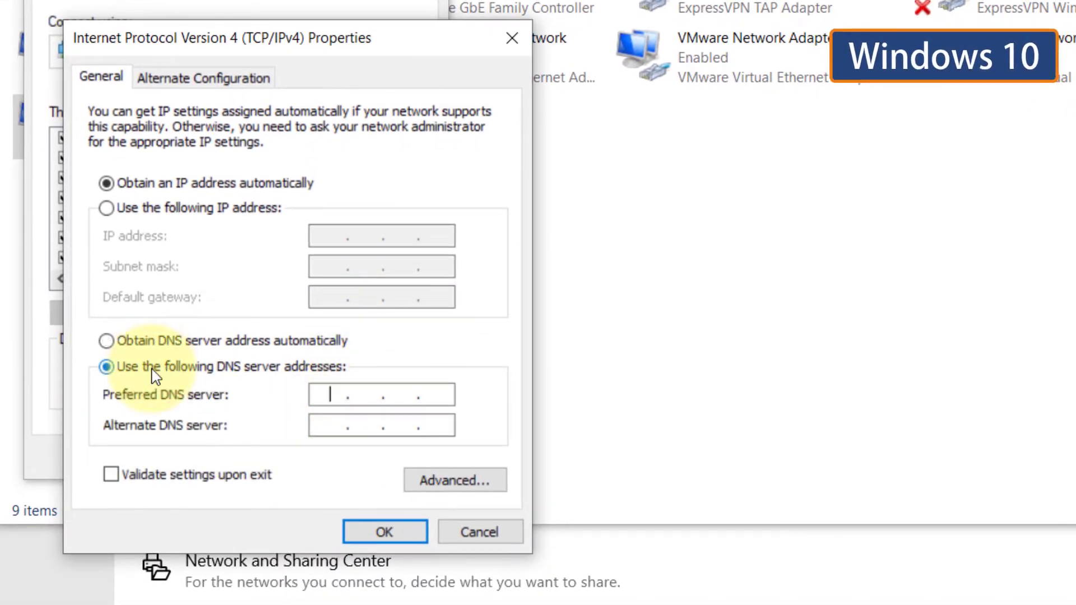
click(339, 394)
text(8.8)
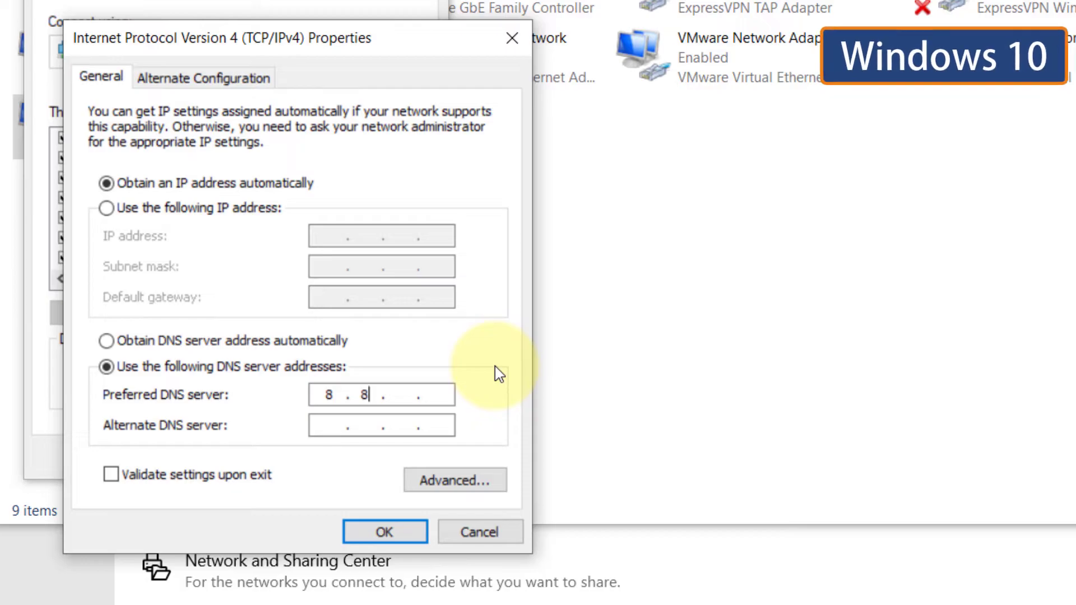
text(.8.8)
key(Tab)
text(8.8.4.4)
Save the DNS settings, then enter devmgmt.msc in the Run box.
click(382, 535)
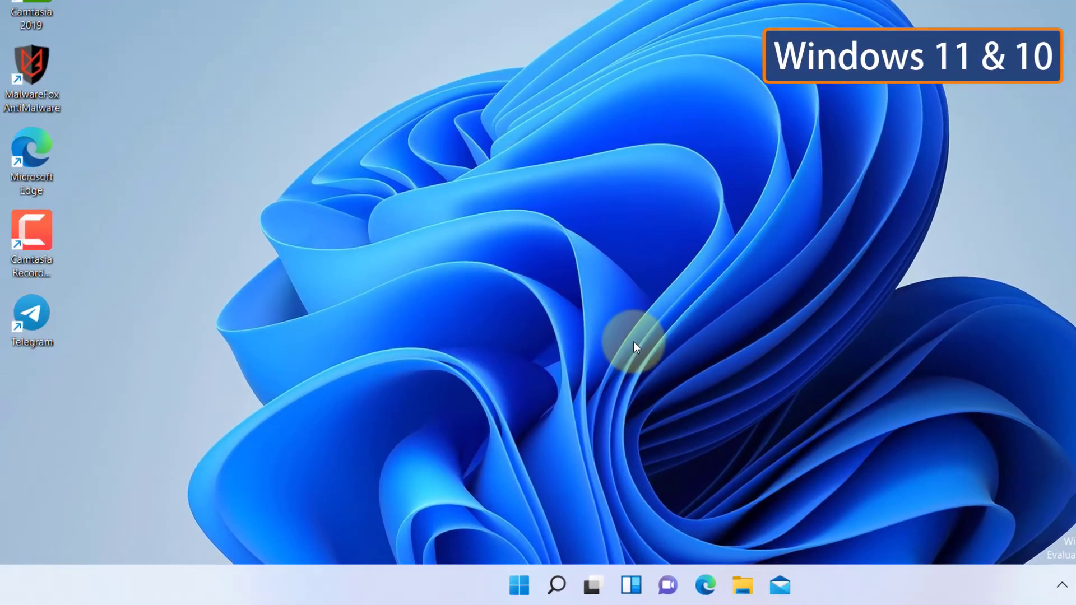
key(super+r)
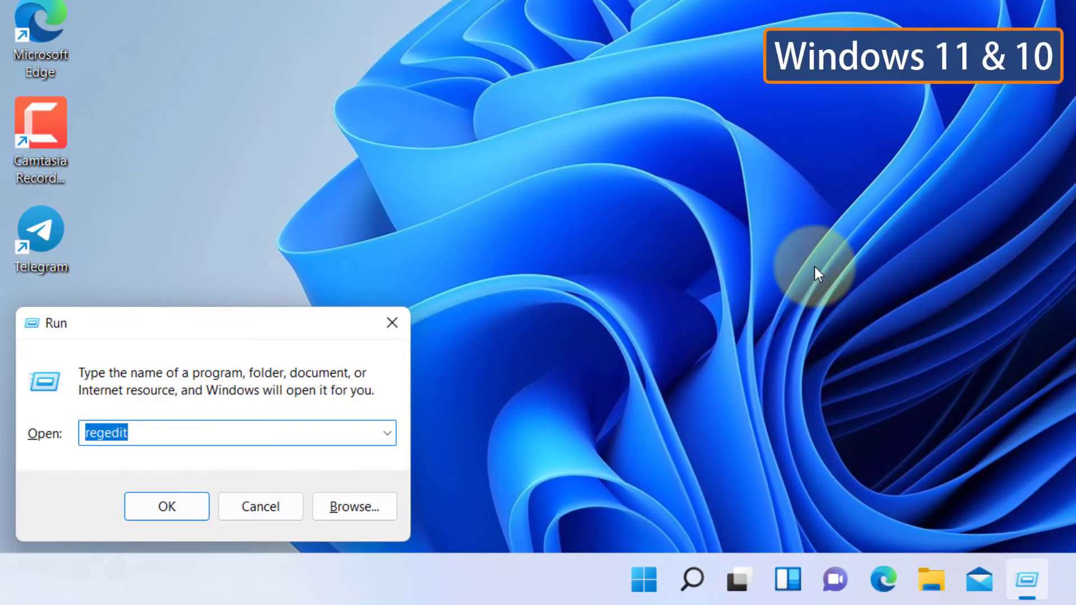
text(devmgm)
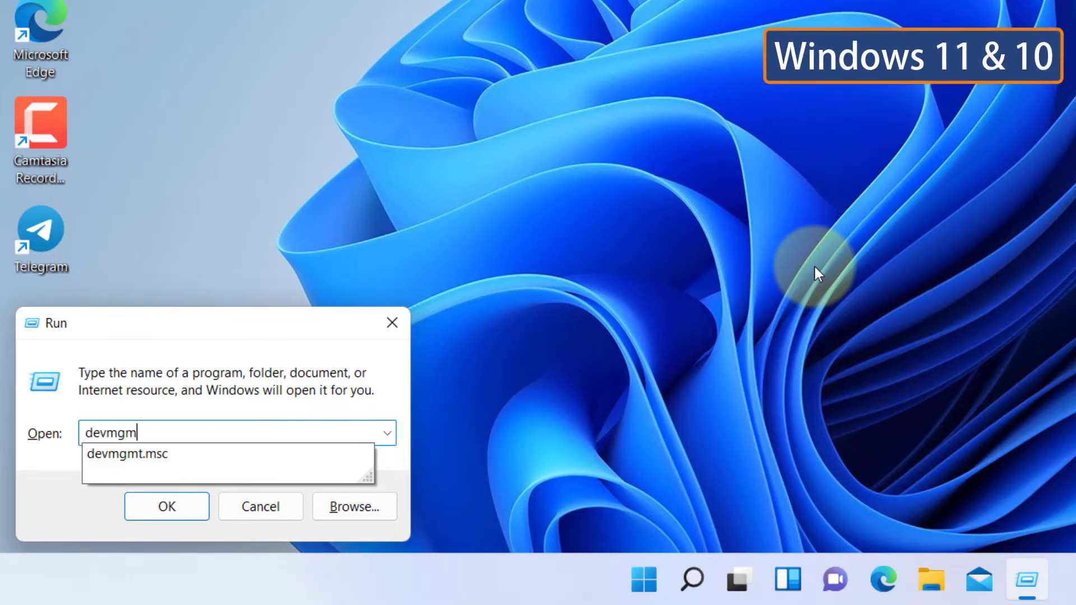
text(t.msc)
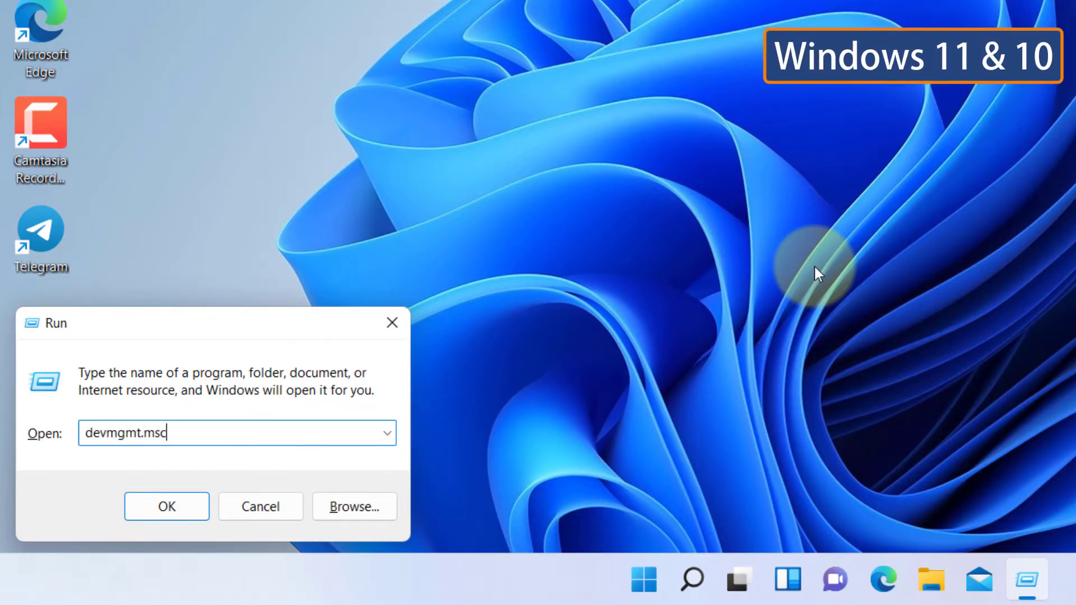
Launch Device Manager and choose Update driver for the Intel(R) Wireless-AC 9560 under Network adapters.
key(Return)
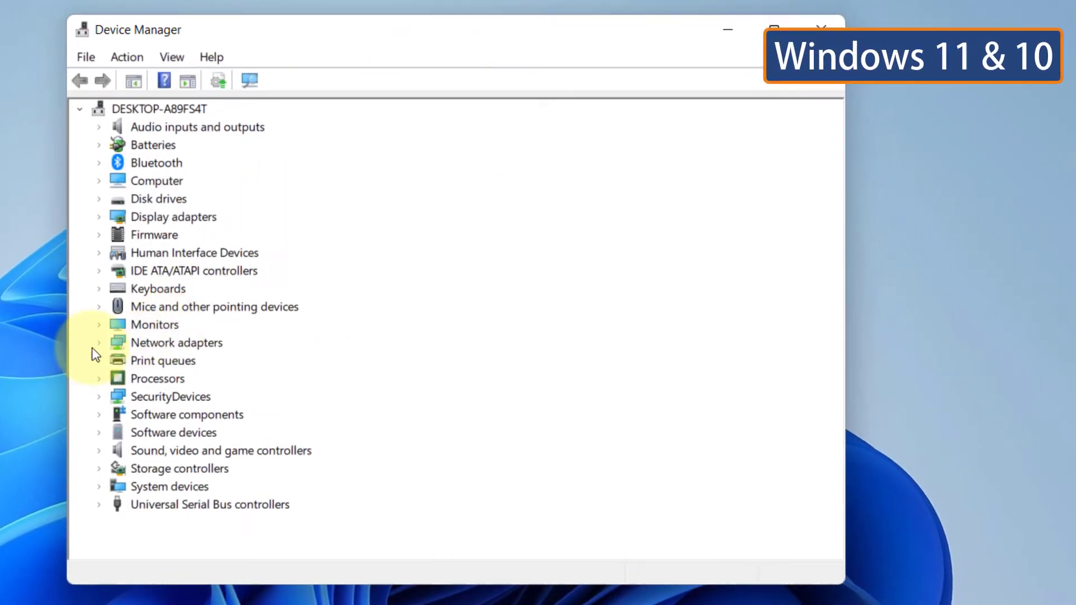
click(98, 344)
scroll(252, 356, down, 1)
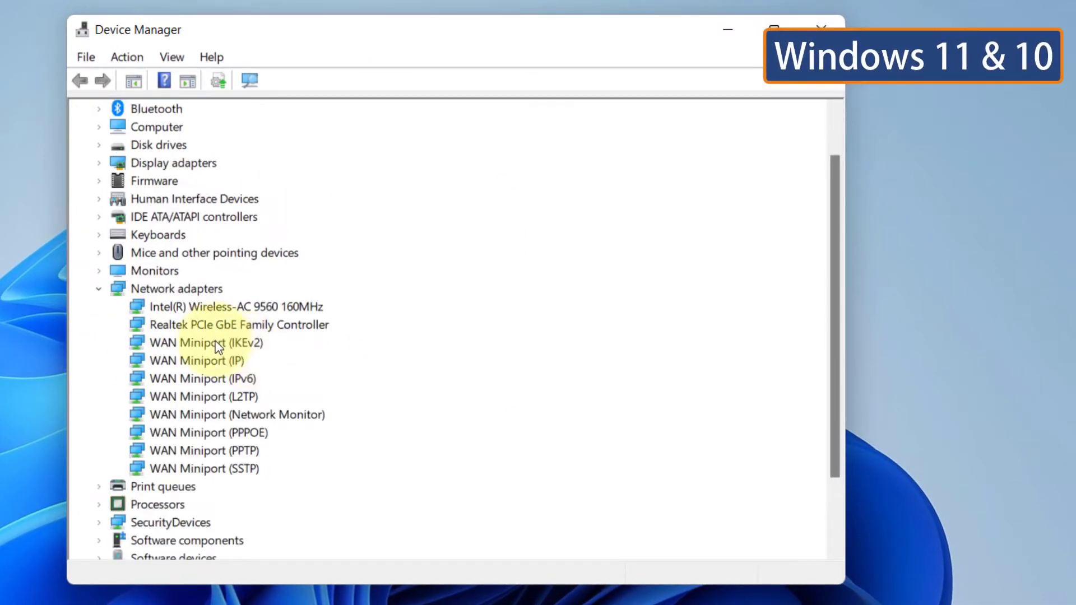
right_click(219, 309)
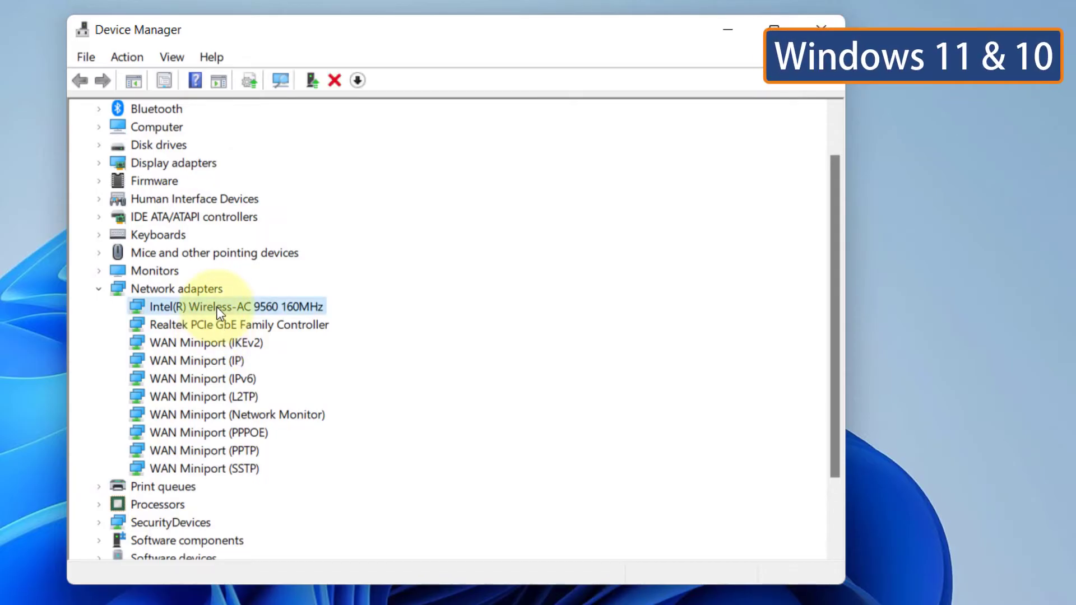
click(255, 322)
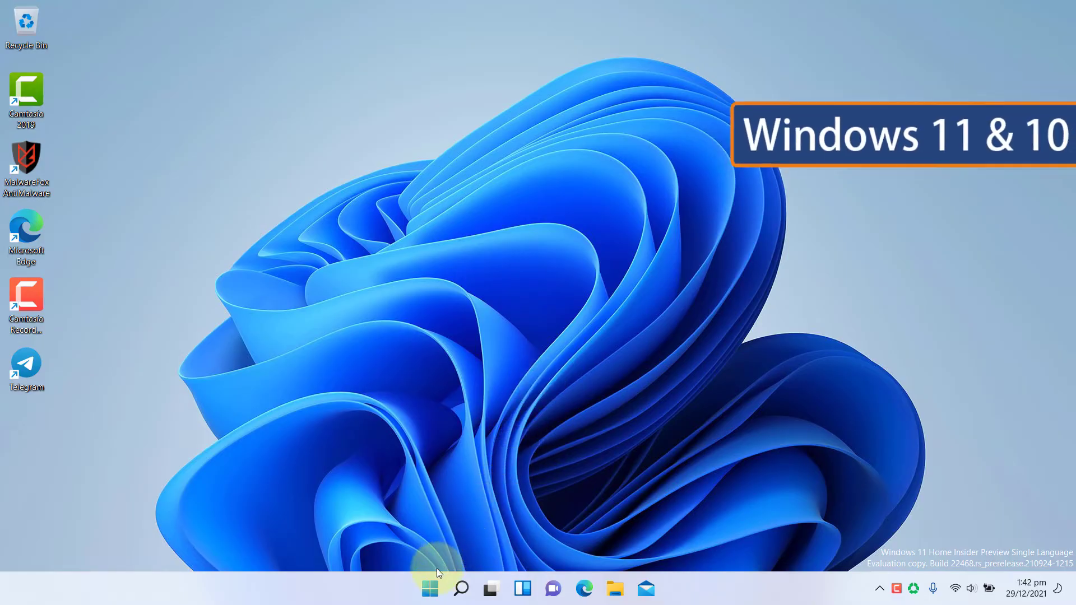
Launch Command Prompt as administrator from Start search and centre its window.
click(432, 586)
text(command prompt)
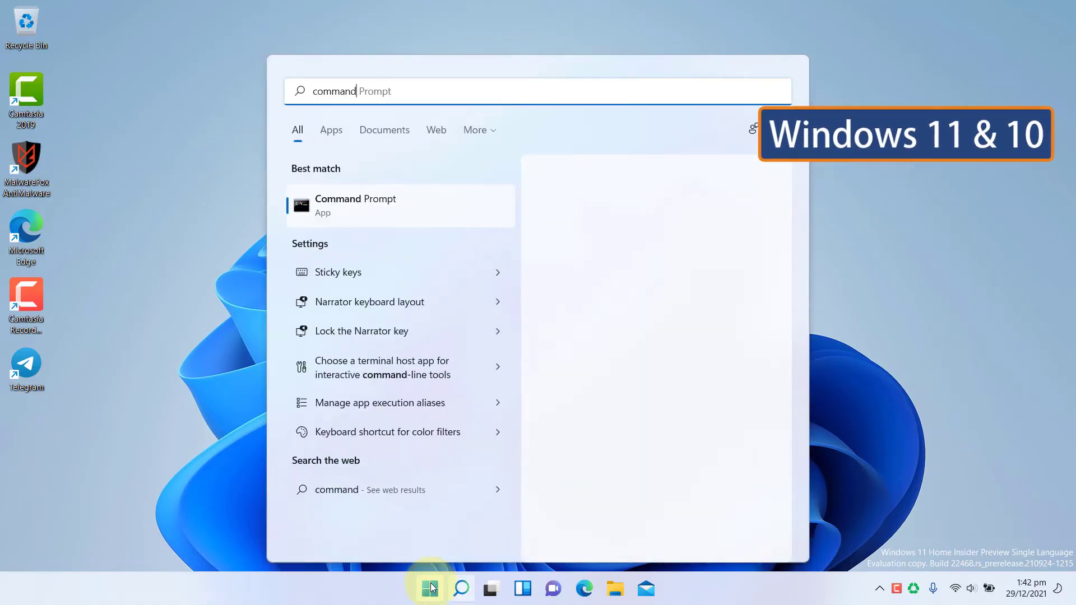
right_click(400, 211)
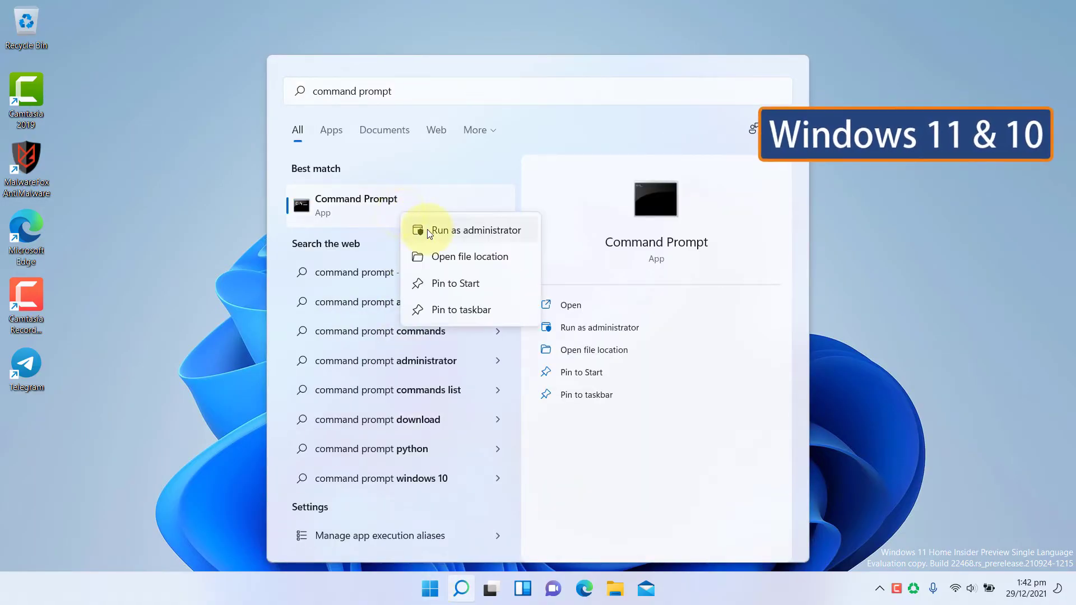
click(427, 230)
click(470, 405)
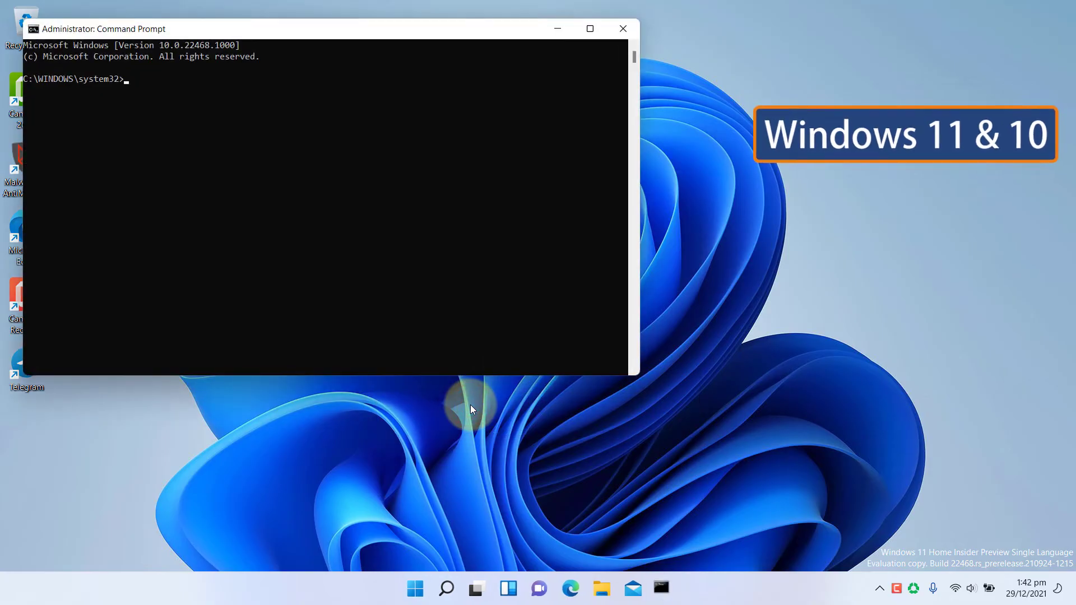
drag(293, 28, 523, 84)
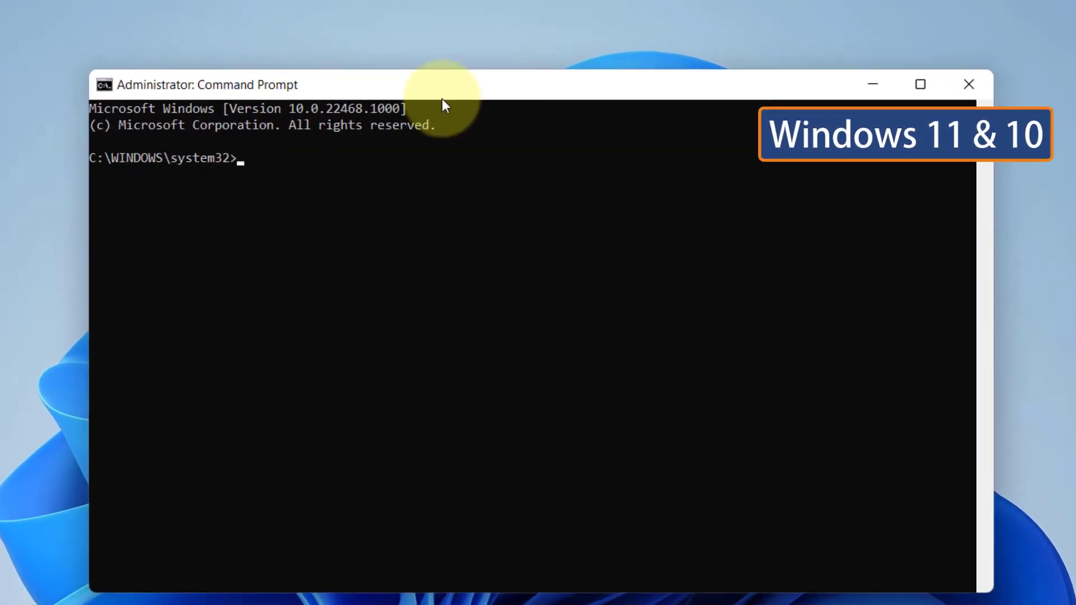
Release and renew the IP address with ipconfig /release and ipconfig /renew.
key(Return)
text(ipconfig /release)
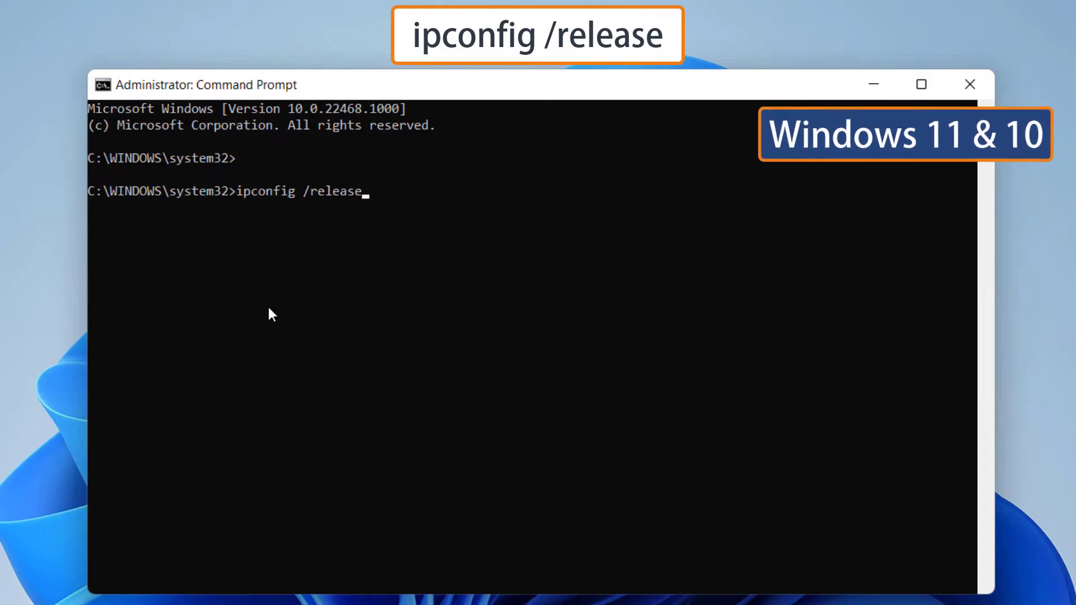
key(Return)
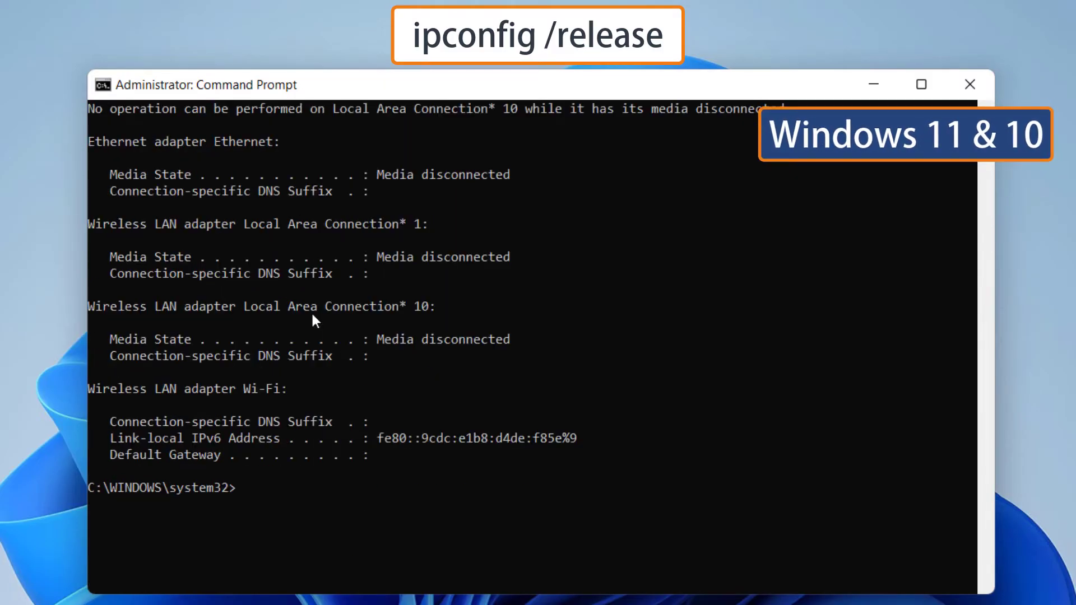
text(ipconfig /renew)
key(Return)
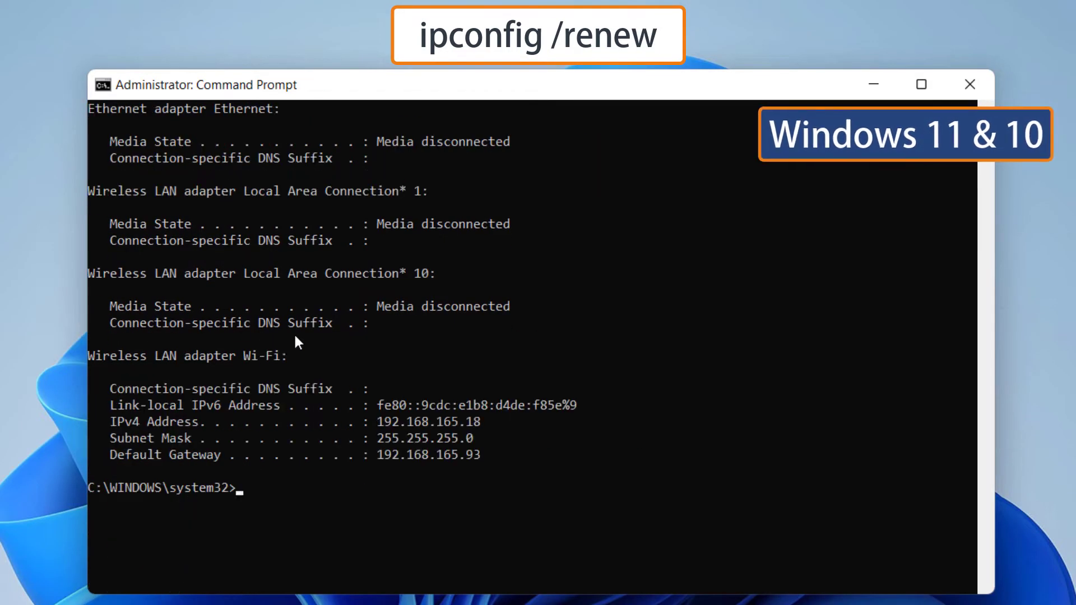
Reset Winsock and the TCP/IP stack with netsh winsock reset and netsh int ip reset.
text(netsh winsock reset)
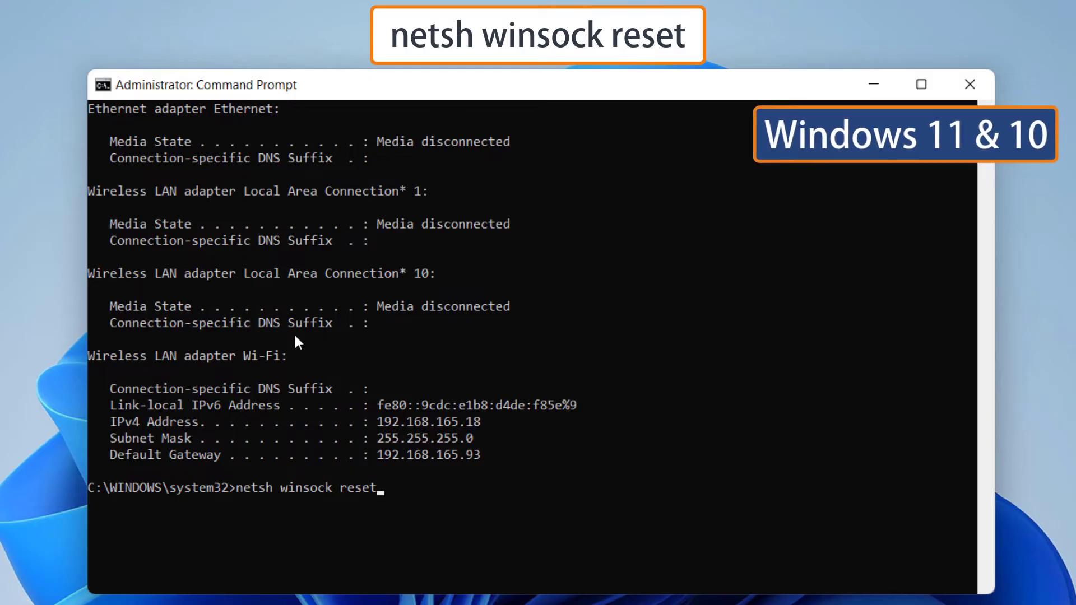
key(Return)
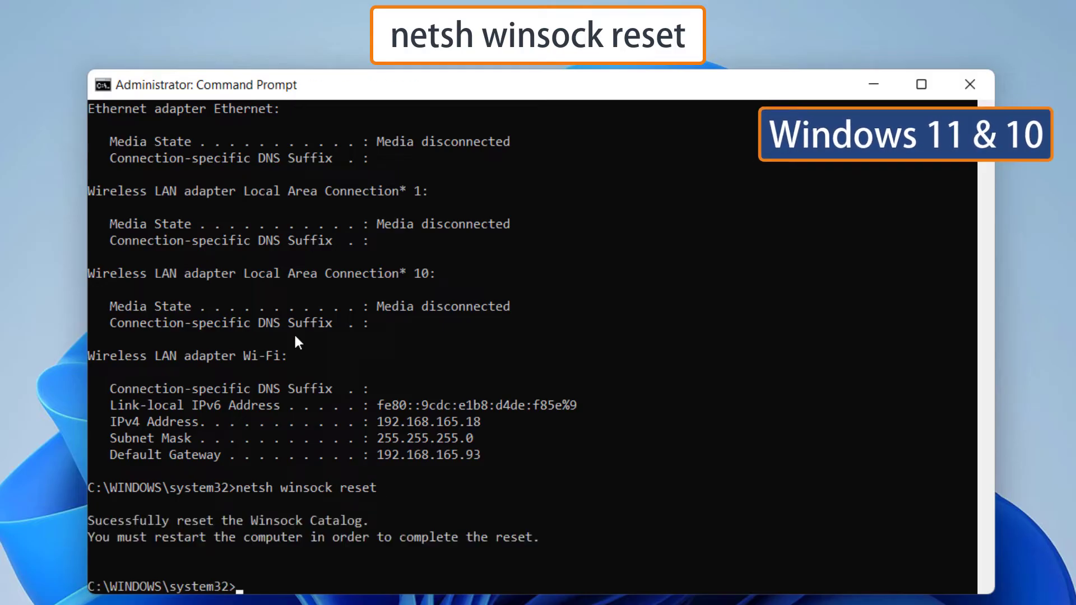
scroll(294, 332, down, 2)
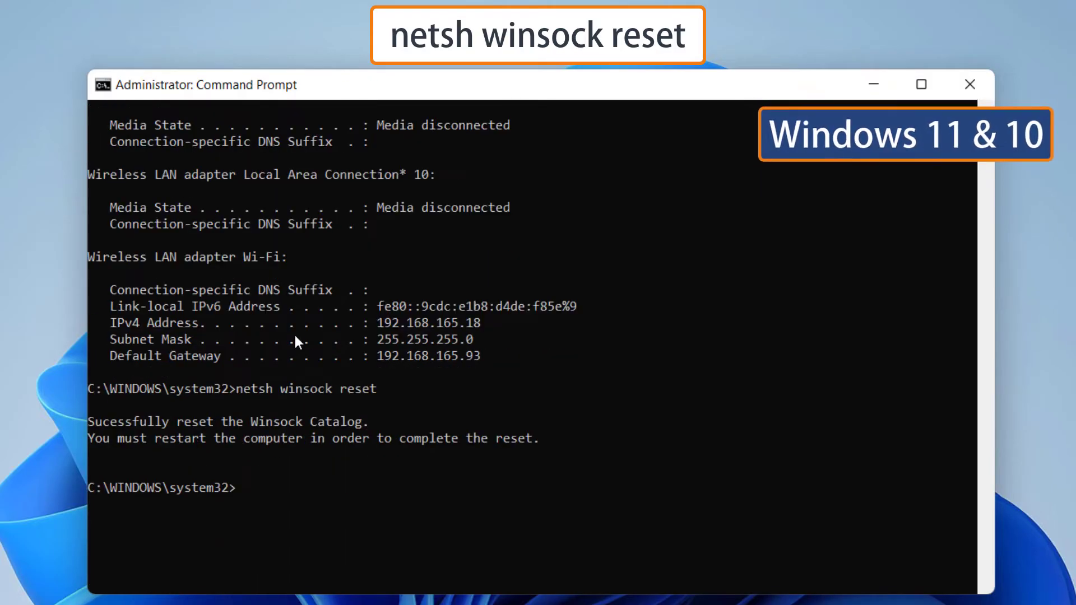
text(netsh int ip reset)
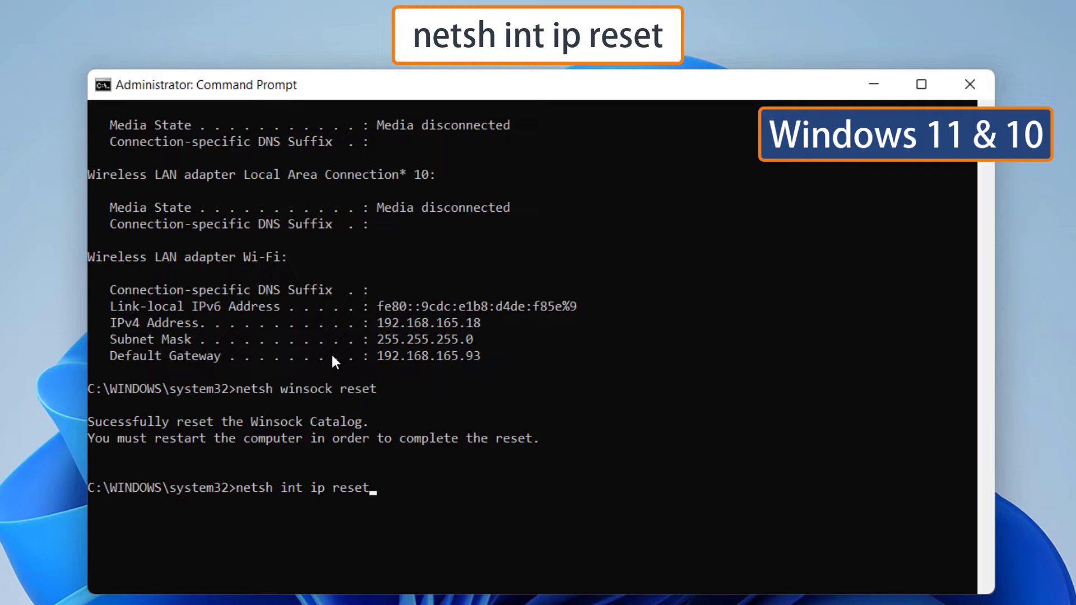
key(Return)
Flush the DNS cache and re-register DNS with ipconfig /flushdns and /registerdns.
scroll(334, 363, down, 2)
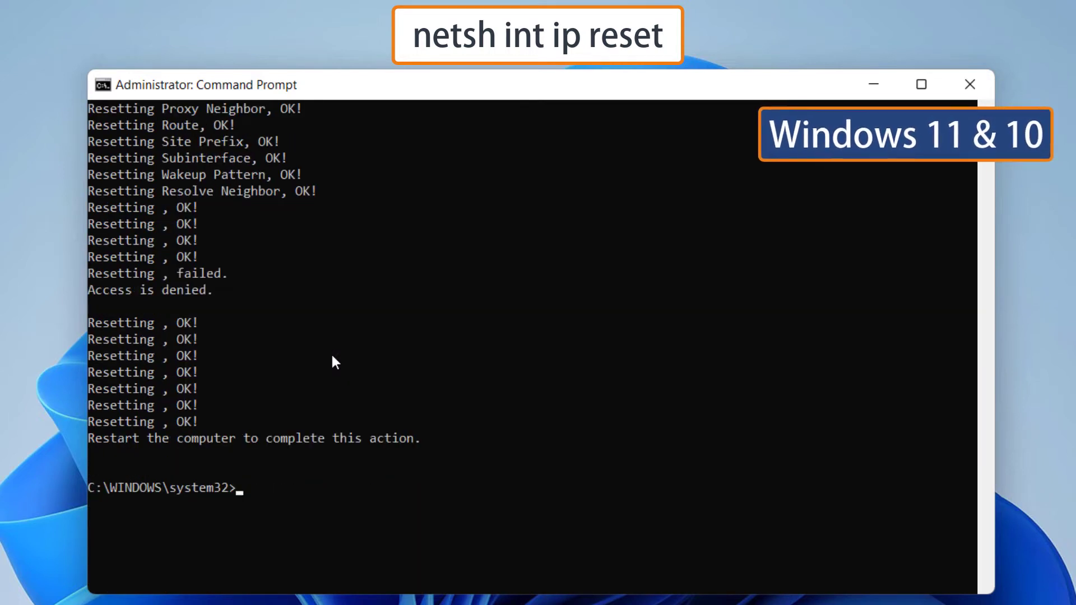
text(ipconfig /flushdns)
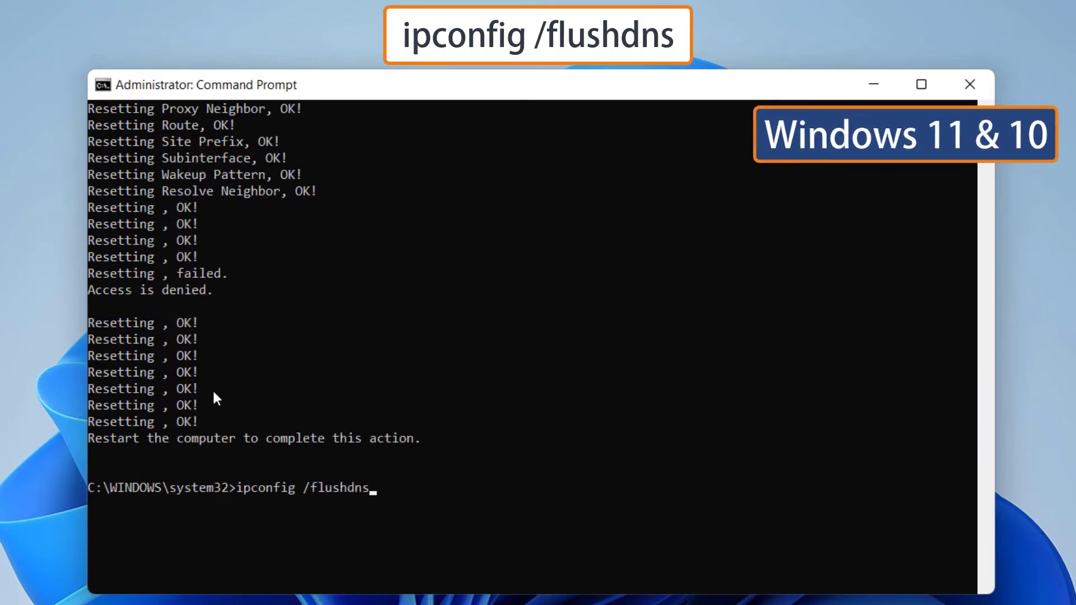
key(Return)
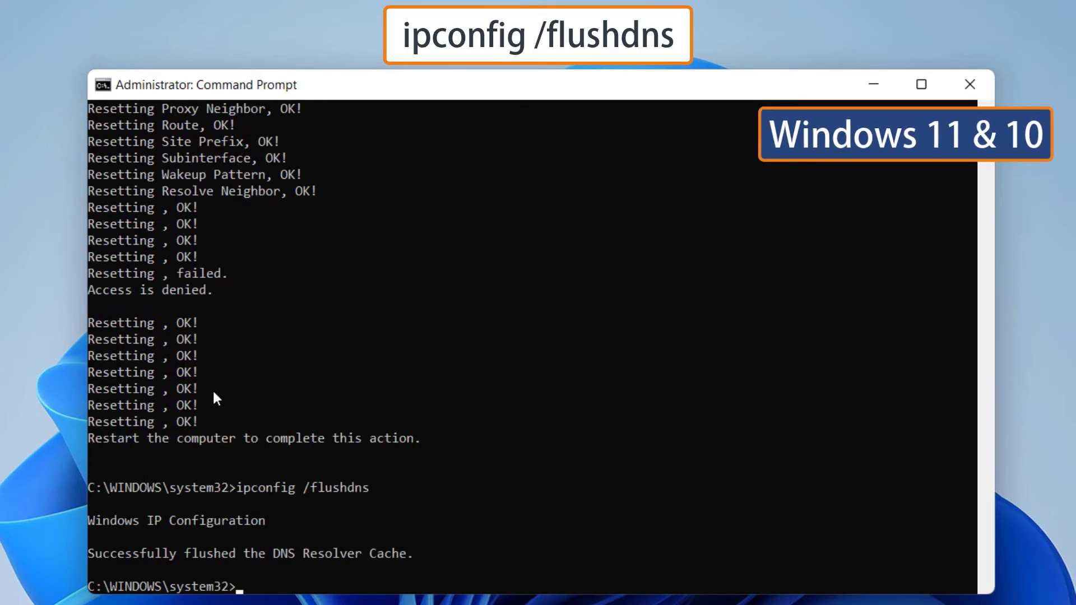
key(Return)
scroll(392, 471, down, 2)
text(ipconfig /registerdns)
key(Return)
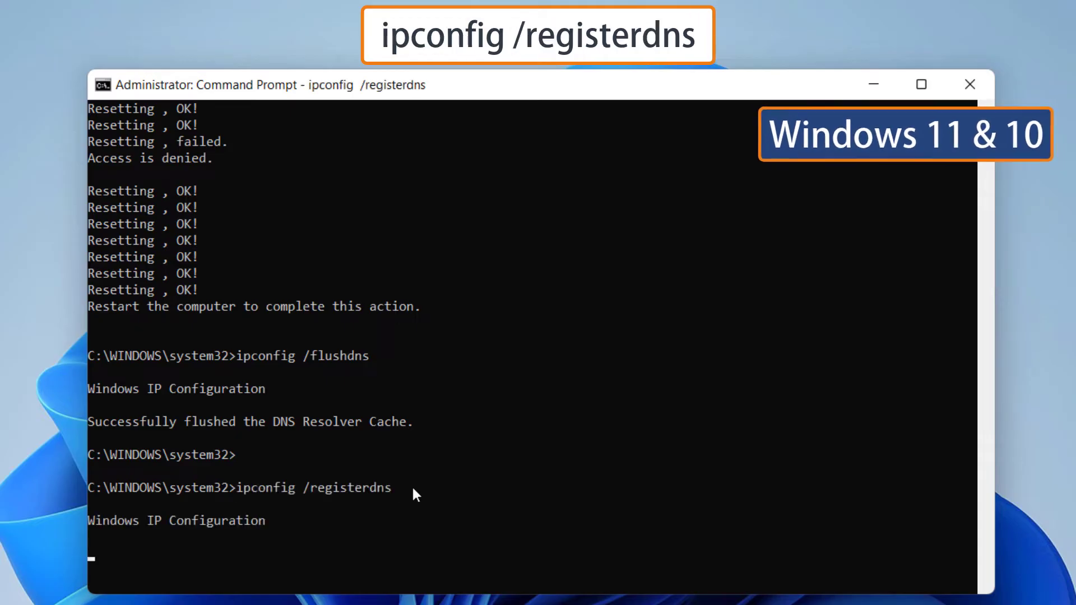
Disable TCP heuristics and autotuninglevel, and set rss=enabled via netsh int tcp.
scroll(379, 462, down, 3)
text(netsh int tcp set heuristics disabled)
key(Return)
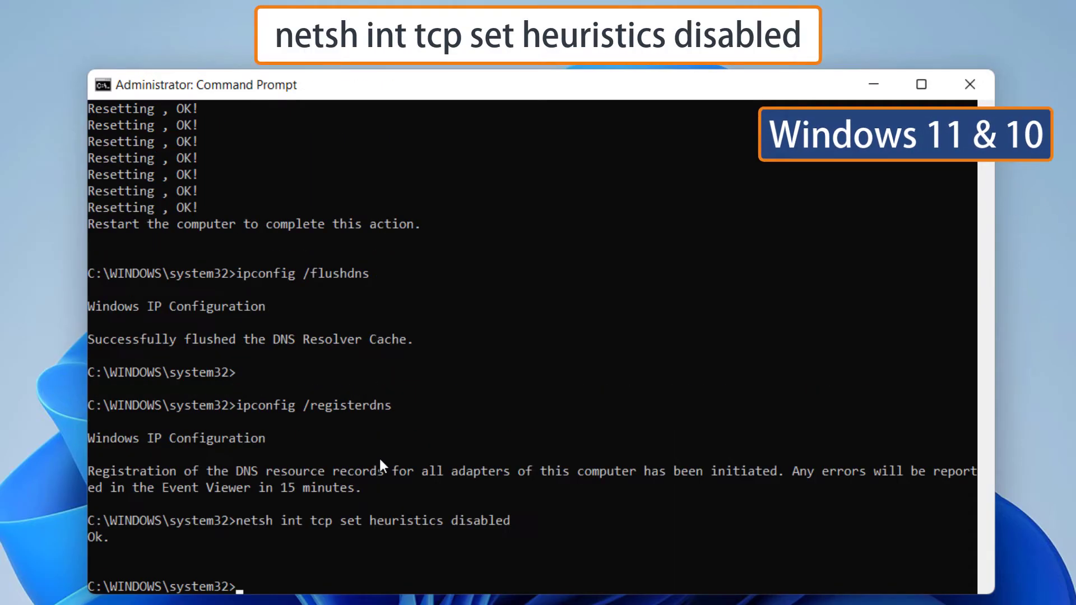
scroll(472, 504, down, 3)
text(netsh int tcp set global autotuninglevel=disabled)
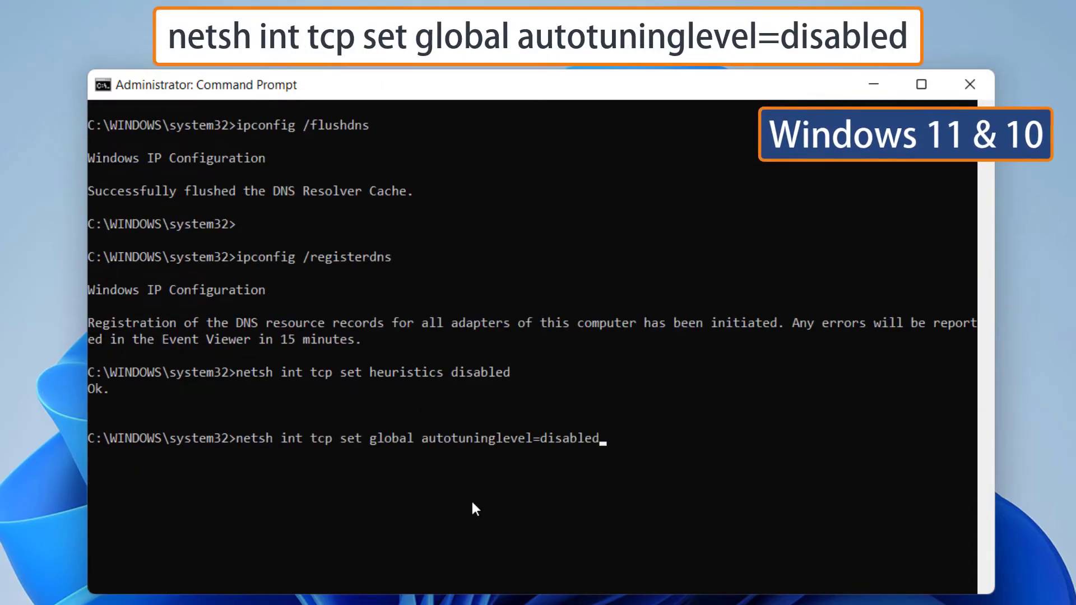
key(Return)
scroll(472, 509, down, 3)
text(netsh int tcp set global rss=enabled)
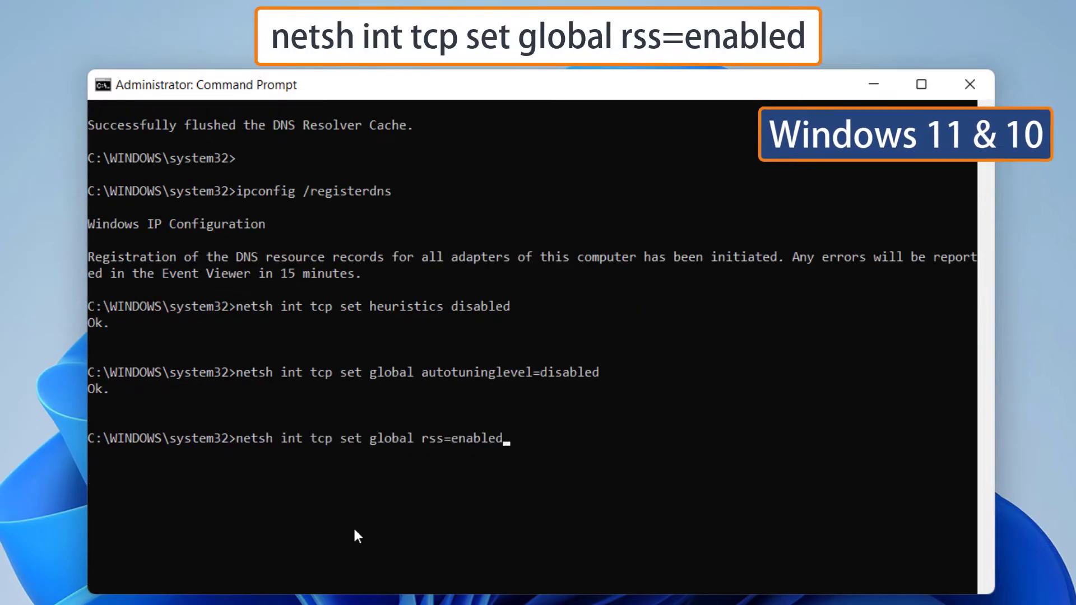
key(Return)
List the TCP global parameters with netsh int tcp show global.
scroll(357, 535, down, 2)
scroll(357, 535, down, 3)
text(netsh int tcp show global)
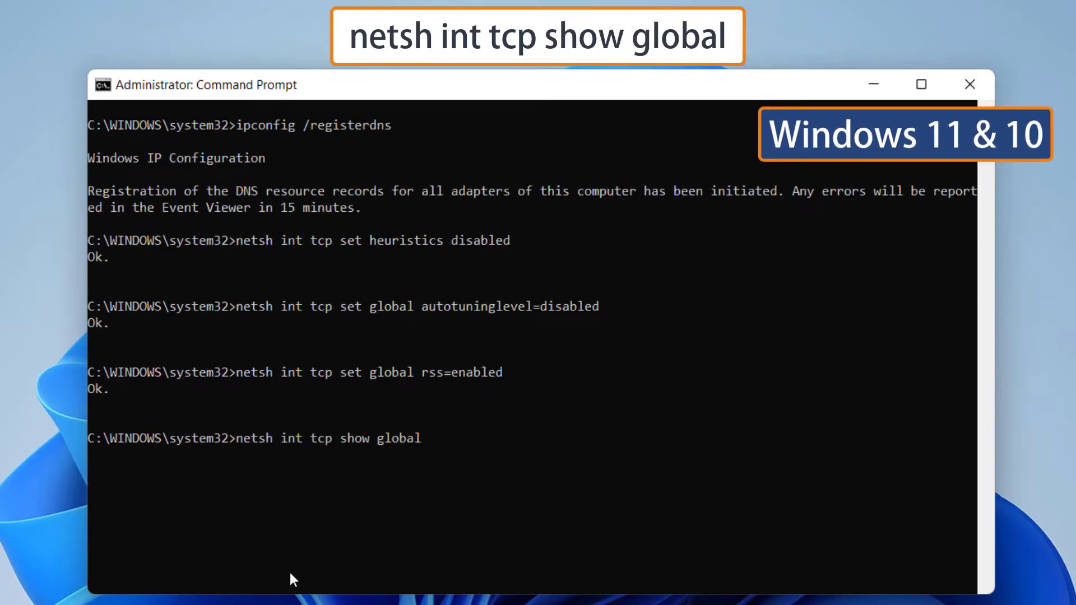
key(Return)
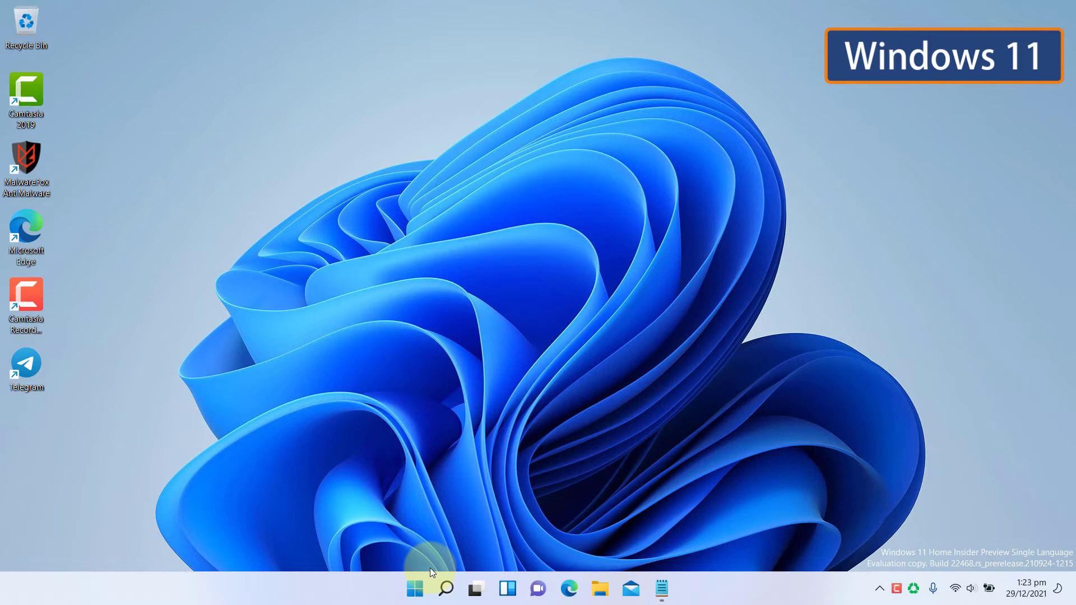
Reach the adapter list via Network & internet, Advanced network settings, More network adapter options.
right_click(419, 592)
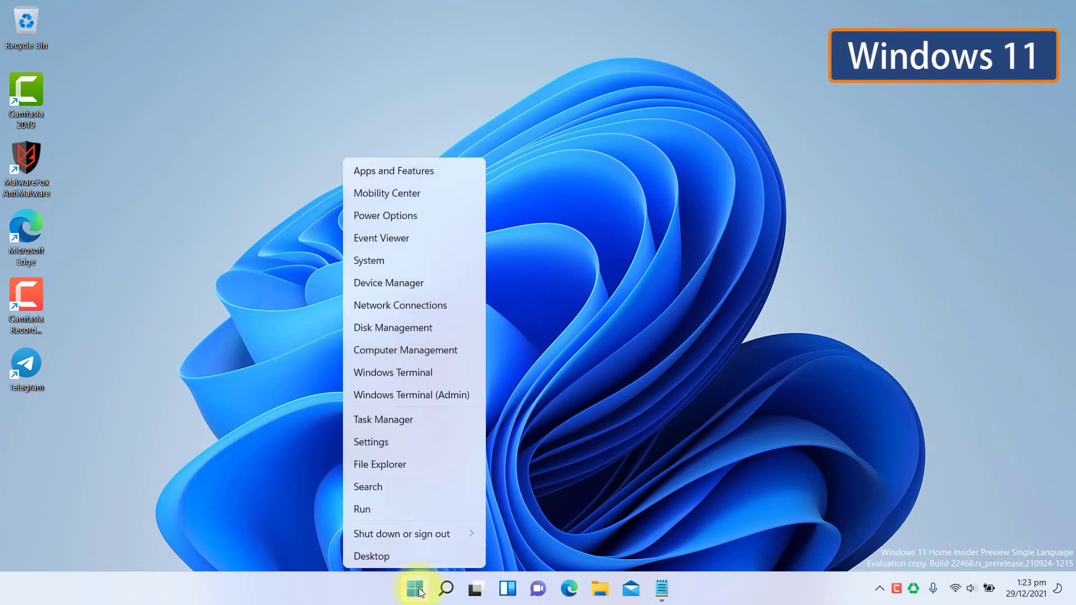
click(422, 302)
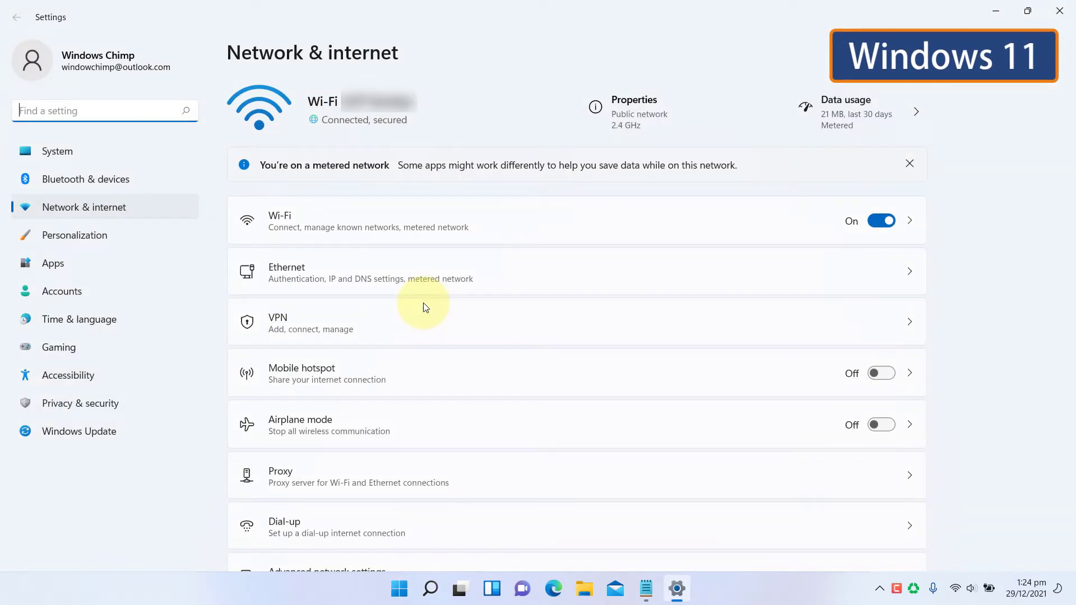
scroll(422, 302, down, 2)
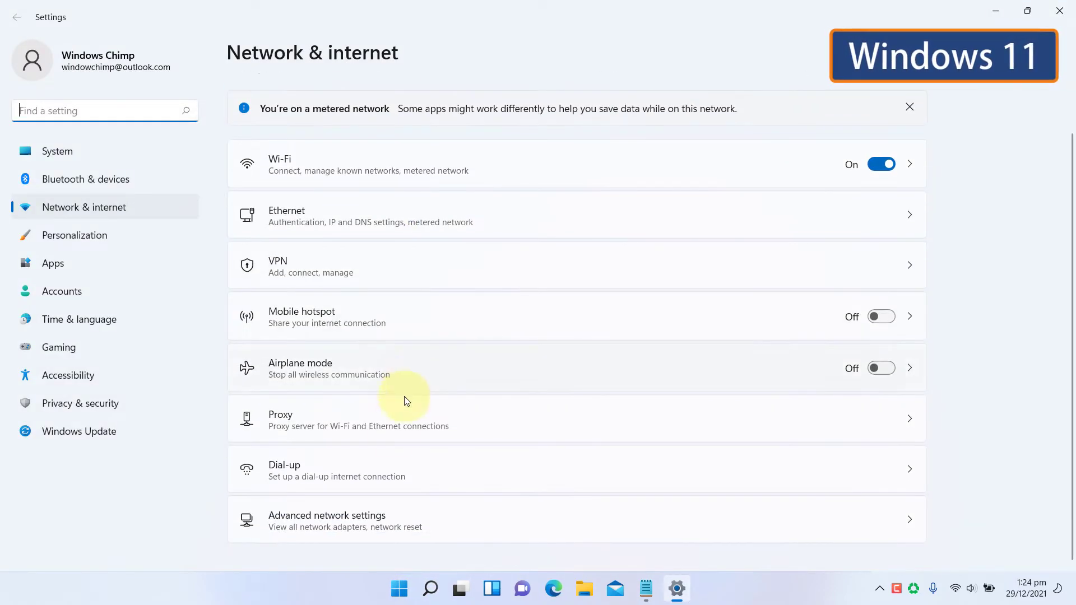
click(344, 521)
scroll(348, 505, down, 1)
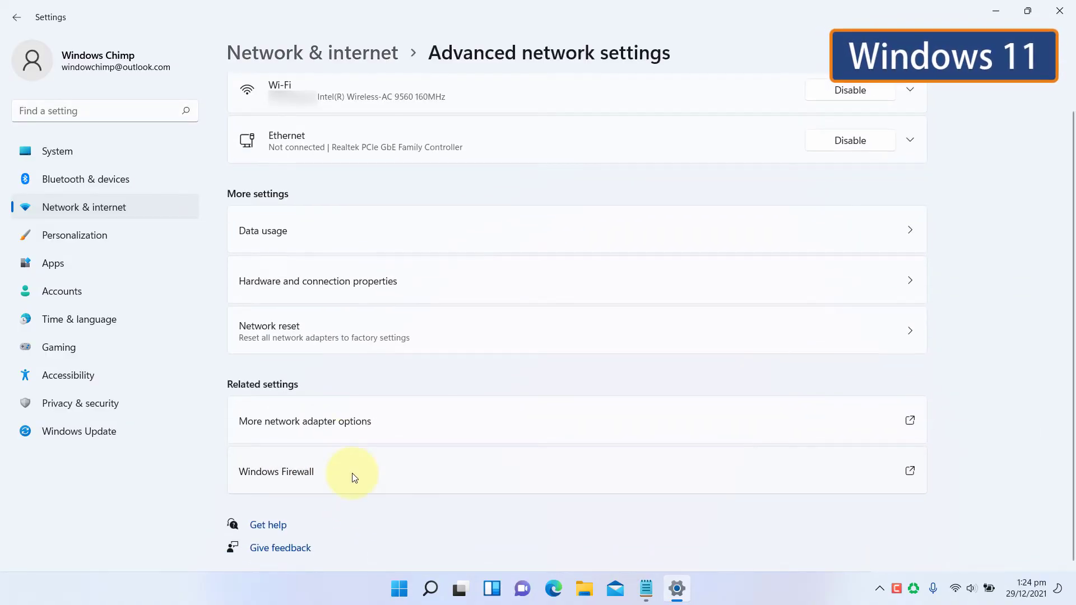
click(351, 422)
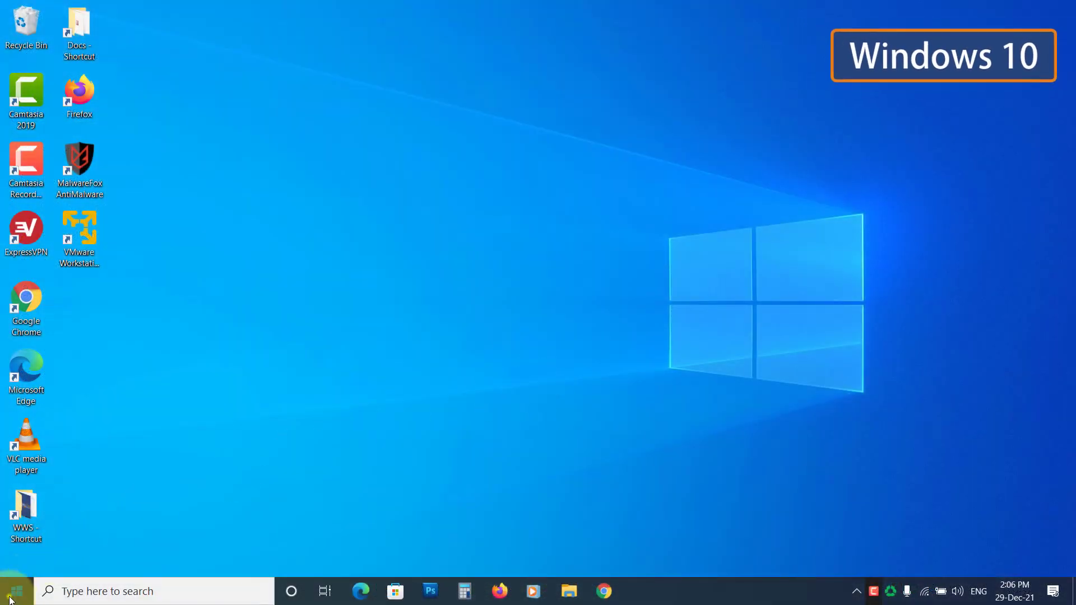
right_click(10, 597)
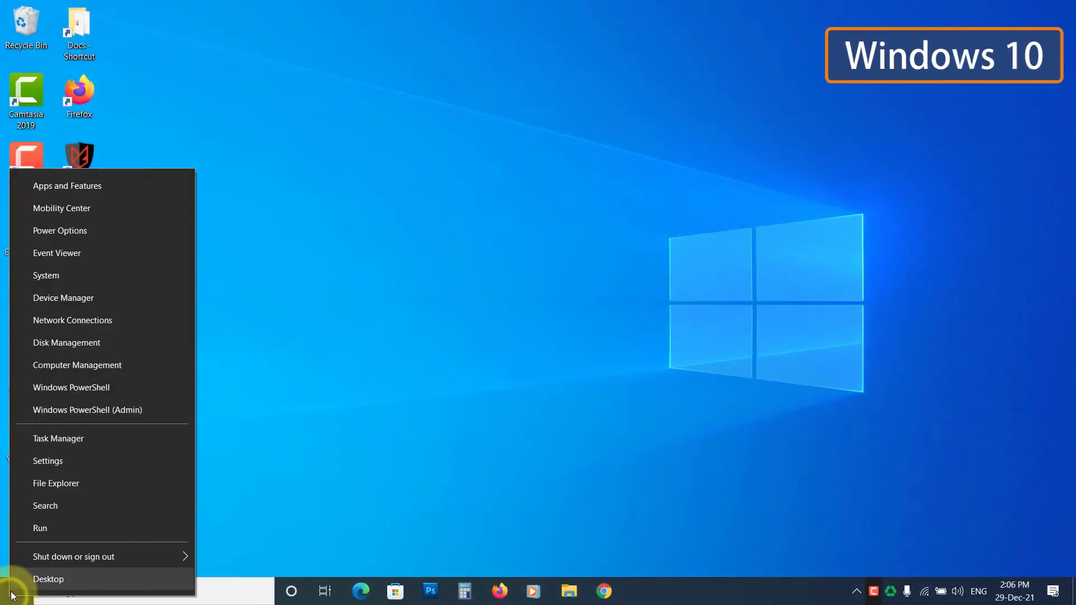
click(71, 327)
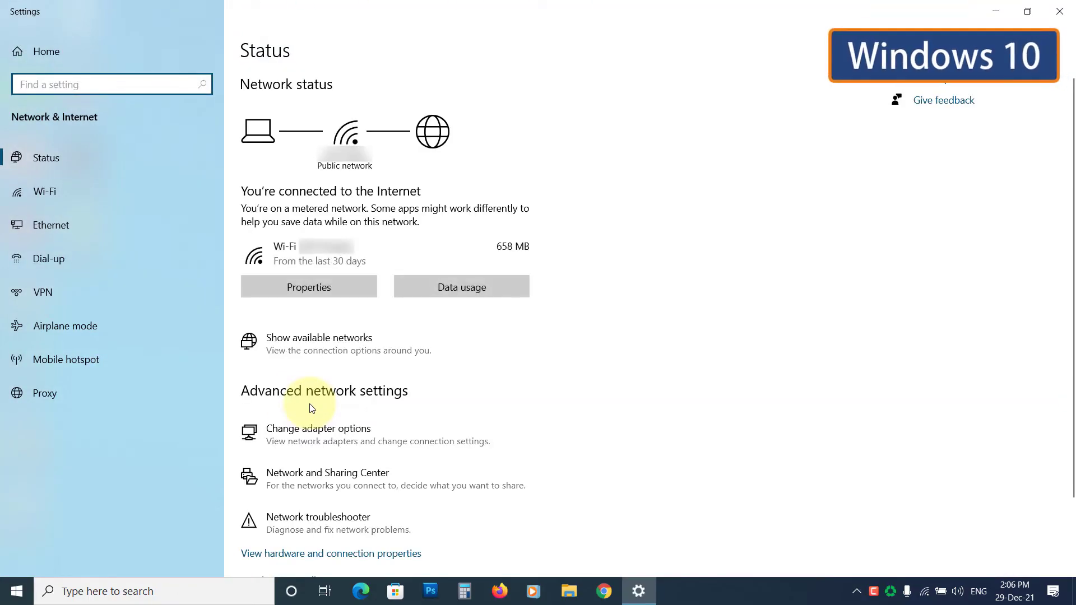
click(318, 435)
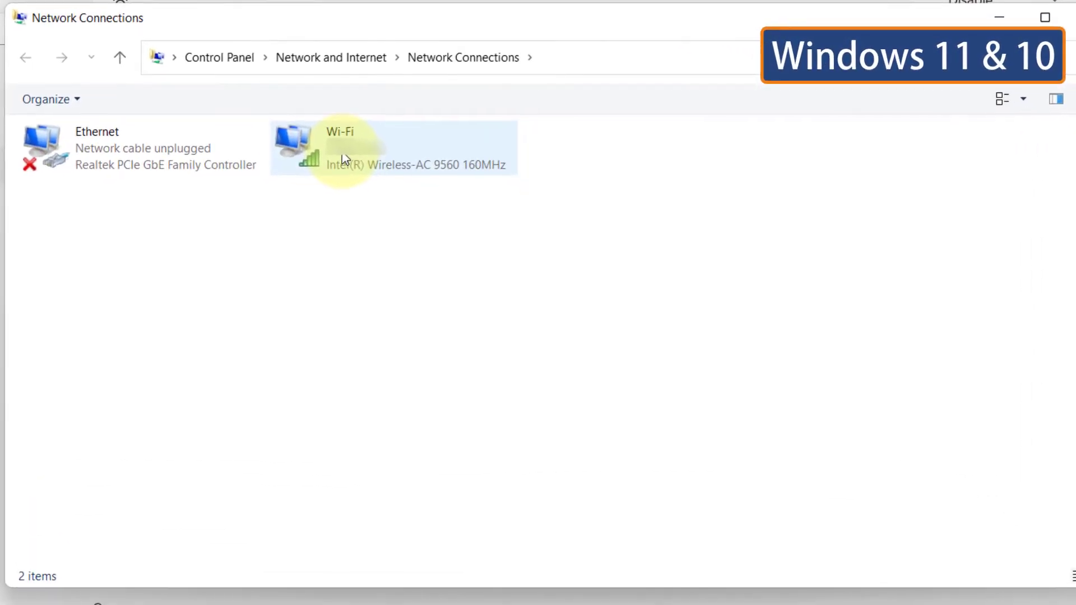
Open Wi-Fi Status details and pick out IPv4 192.168.165.18, mask 255.255.255.0, gateway 192.168.165.93.
right_click(345, 160)
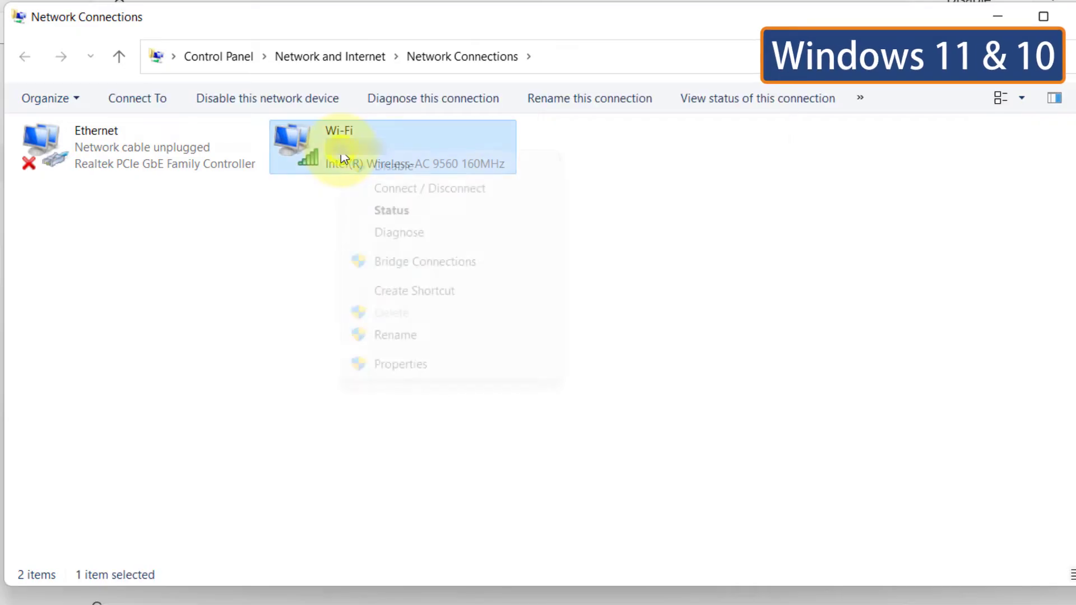
click(368, 213)
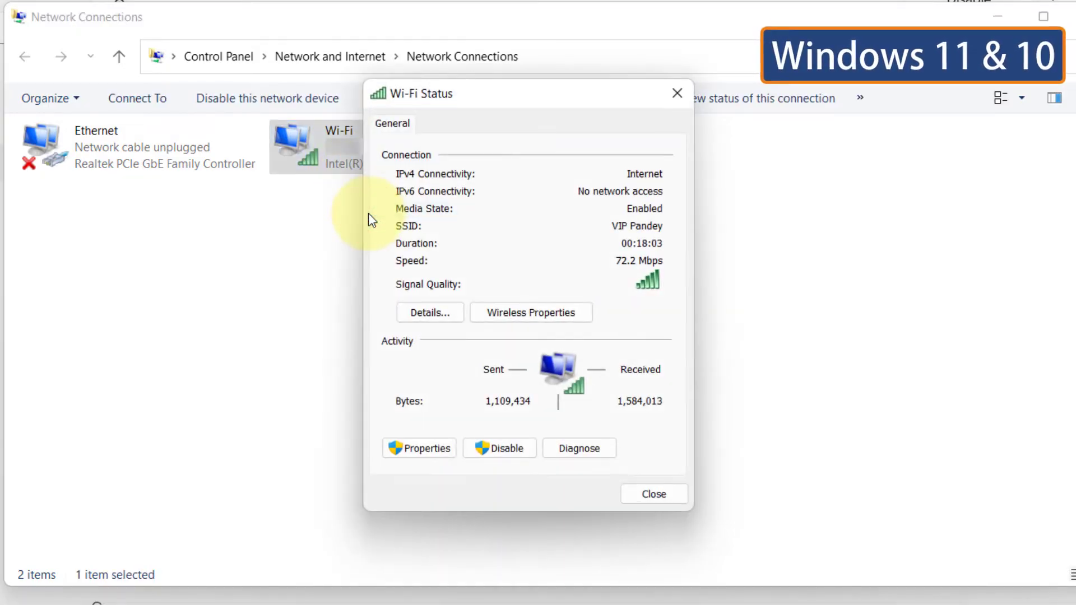
click(427, 314)
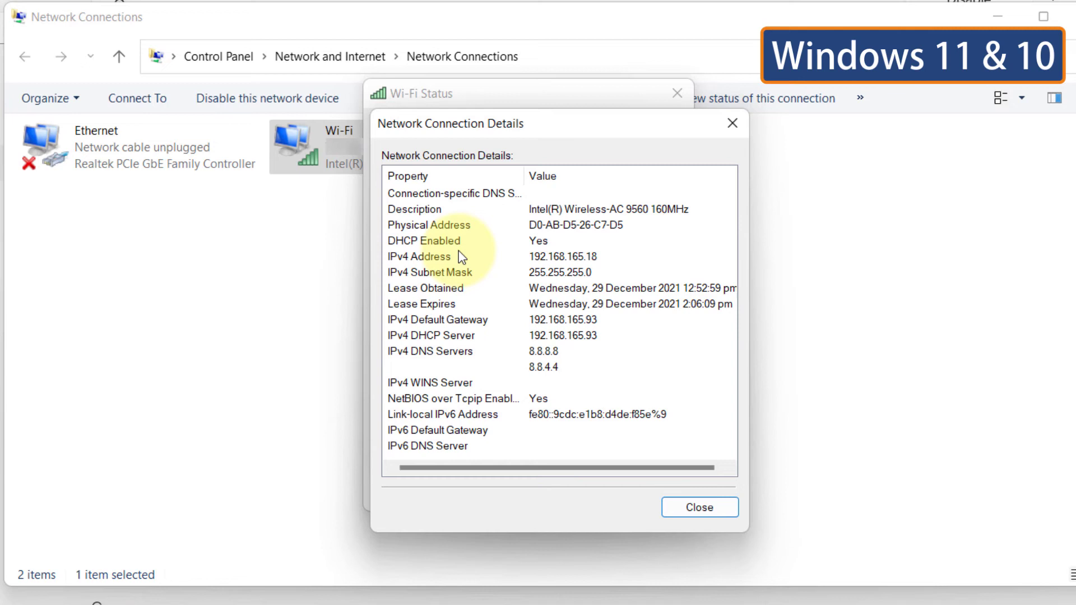
click(428, 260)
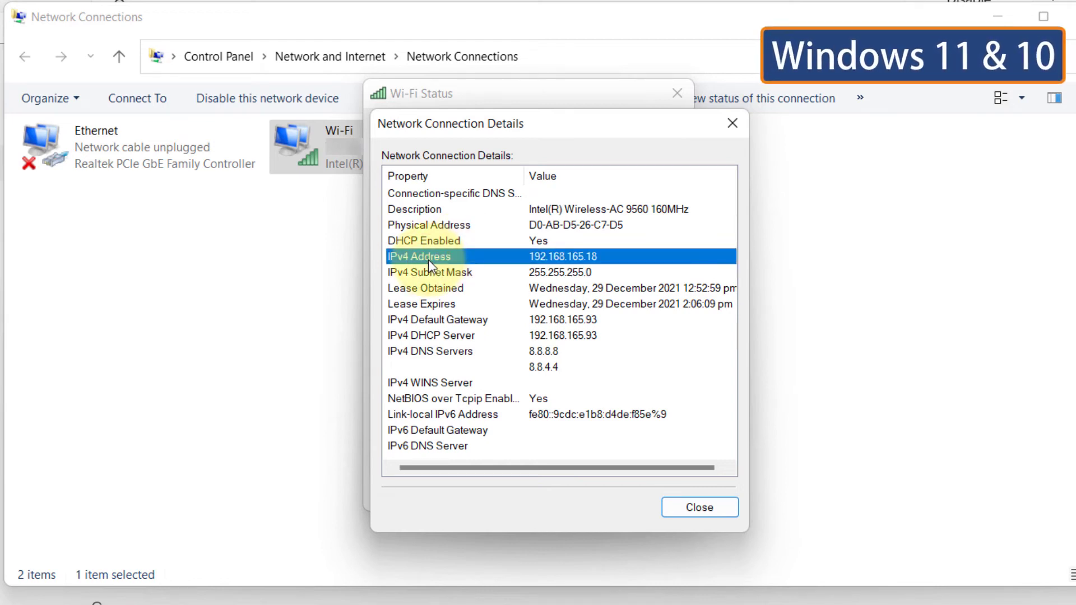
click(431, 273)
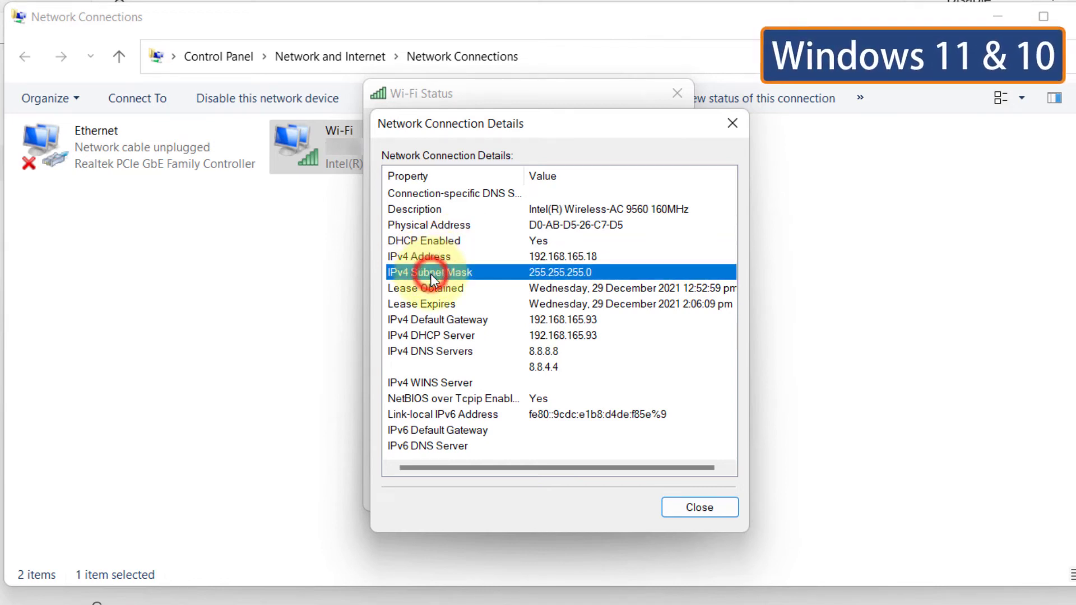
click(439, 319)
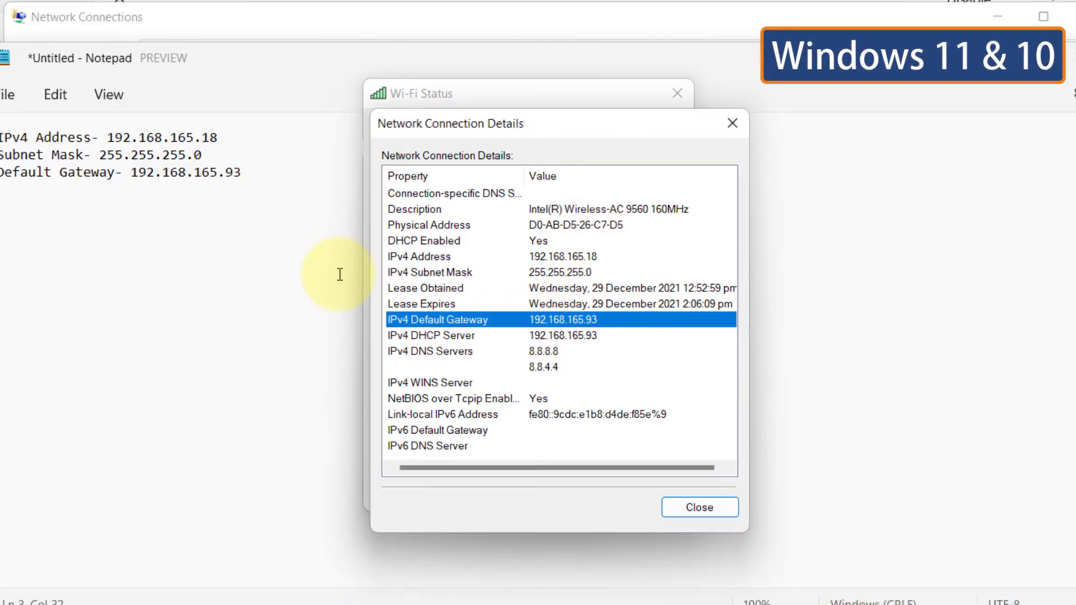
Close the Network Connection Details and Wi-Fi Status windows and reposition Network Connections.
click(700, 507)
click(644, 492)
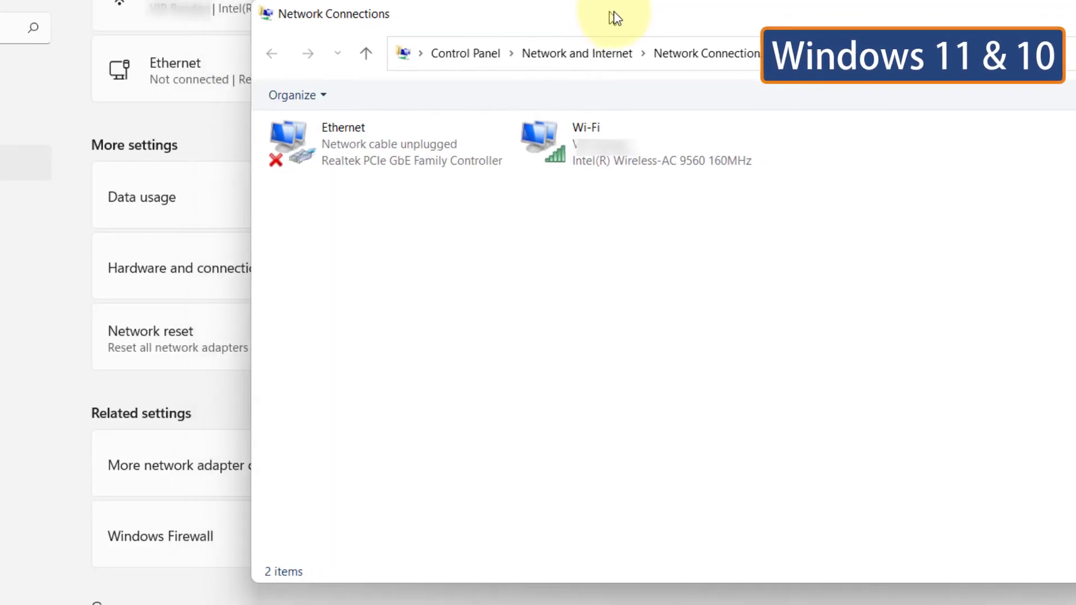
drag(612, 17, 662, 33)
Open Internet Protocol Version 4 (TCP/IPv4) properties from the Wi-Fi adapter's Properties.
right_click(607, 159)
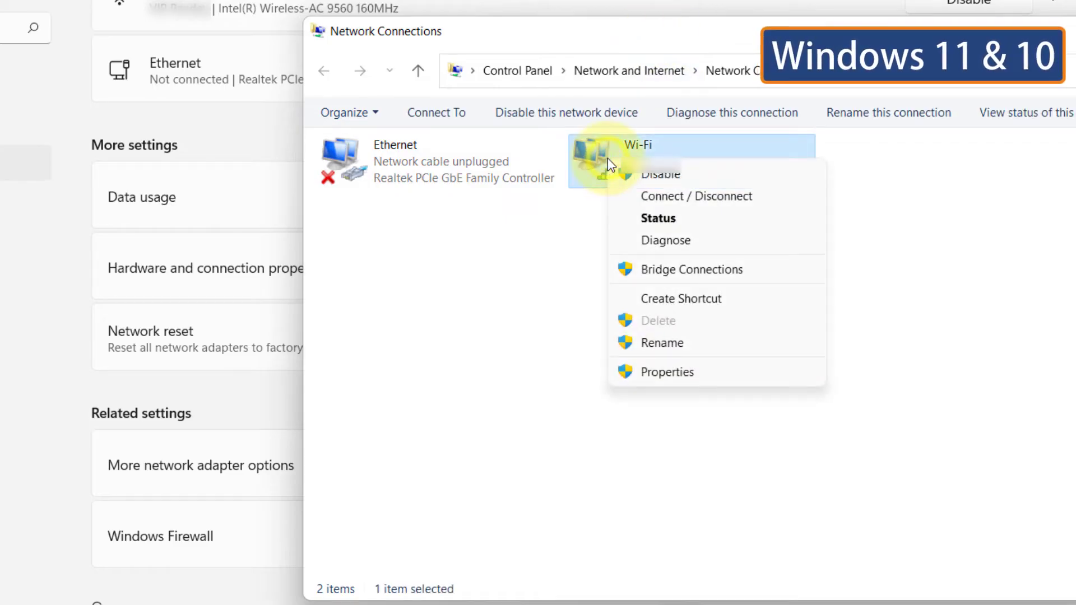
click(673, 371)
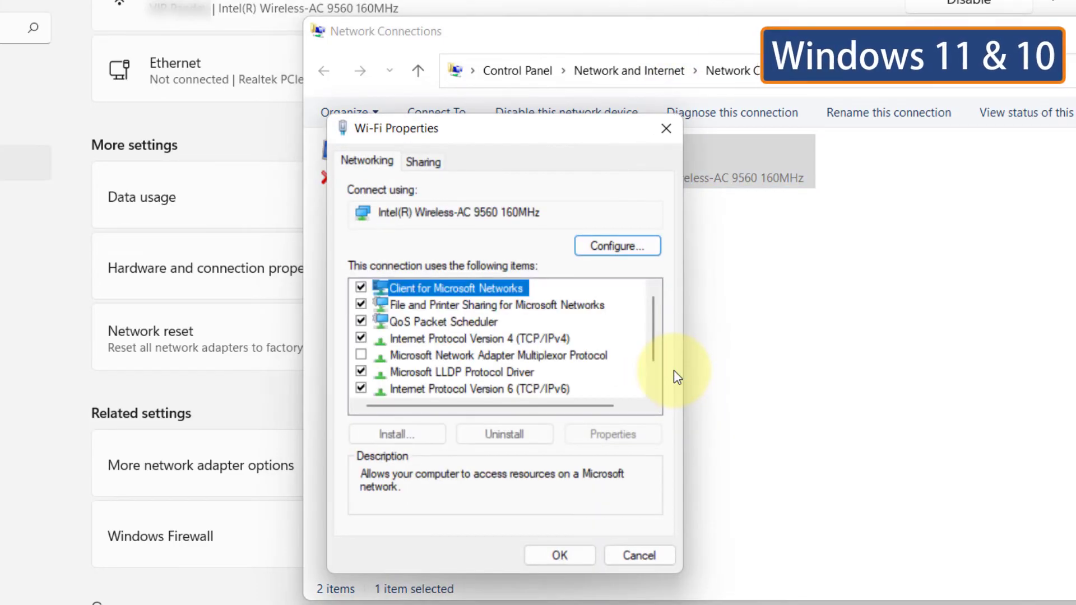
click(528, 340)
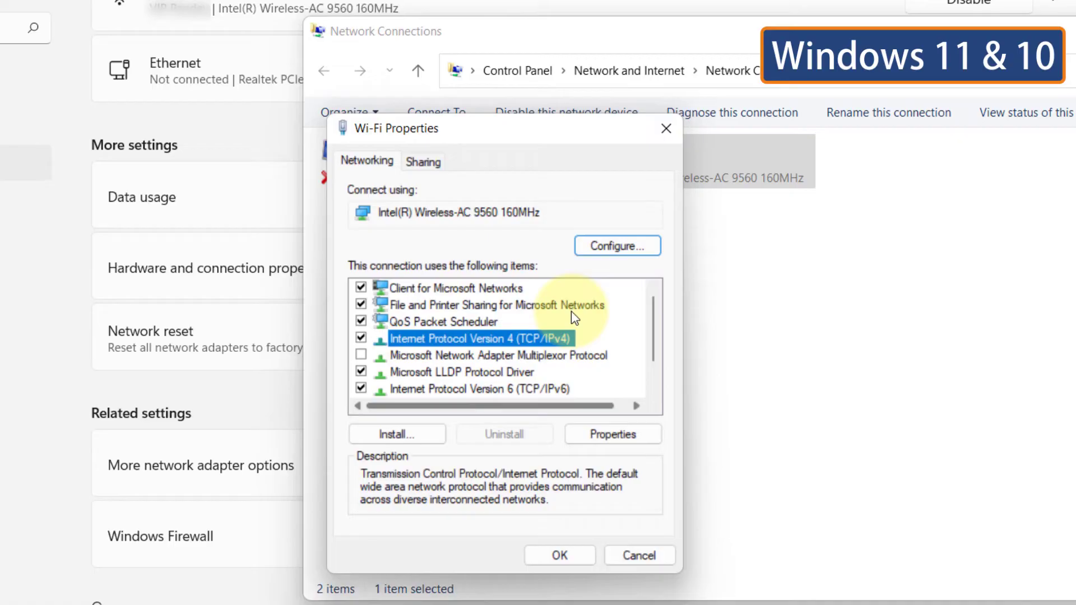
drag(489, 133, 681, 42)
click(796, 350)
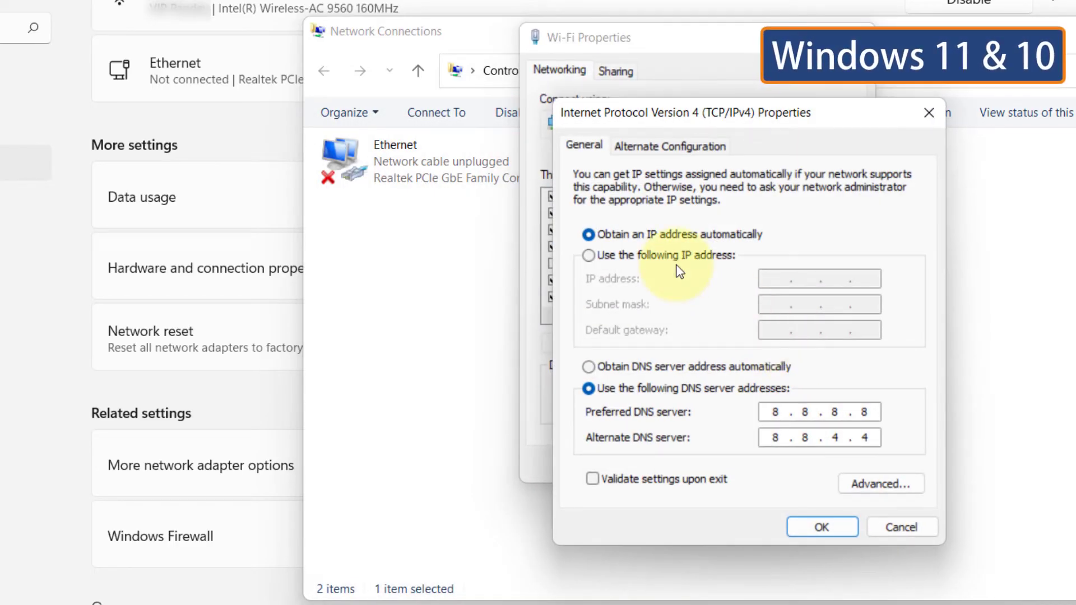
Enter static IP 192.168.165.56, mask 255.255.255.0, gateway 192.168.165.93 and confirm with OK.
click(650, 255)
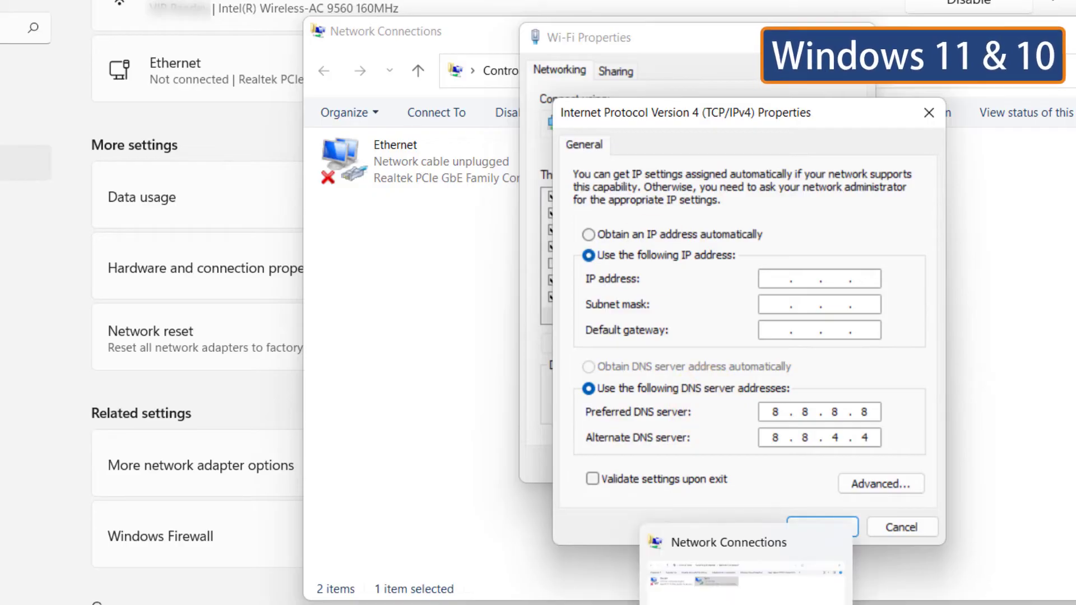
click(672, 566)
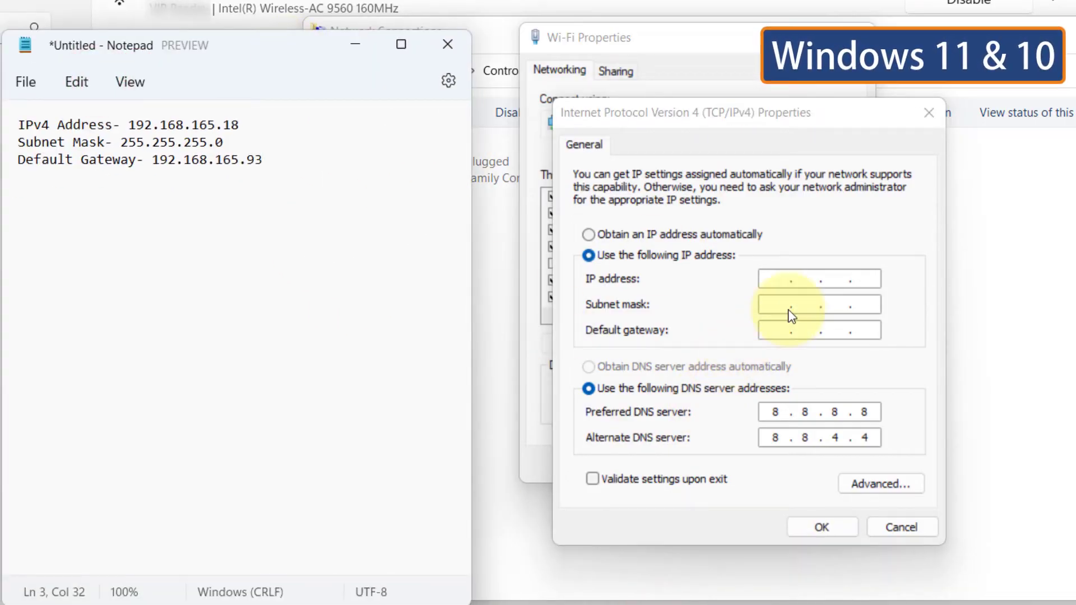
click(774, 278)
text(192 . 1)
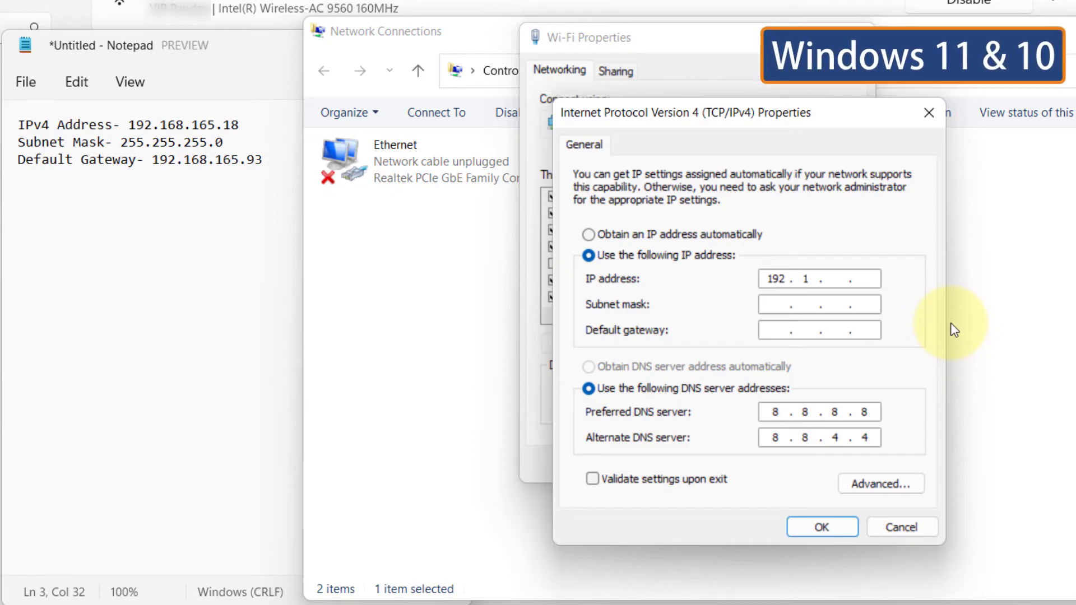
text(68 . 165)
key(Tab)
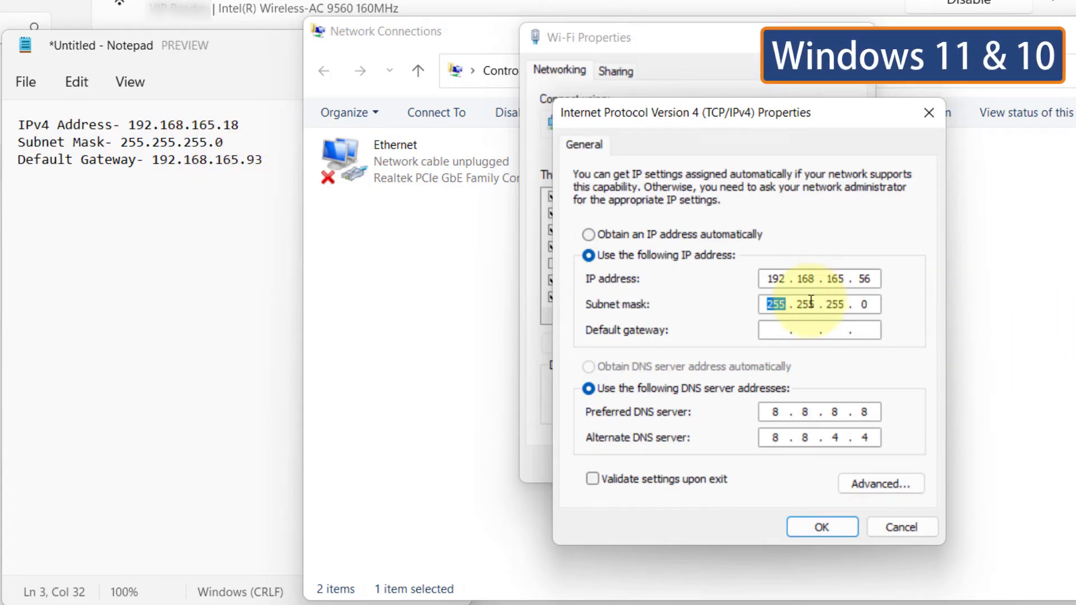
click(775, 332)
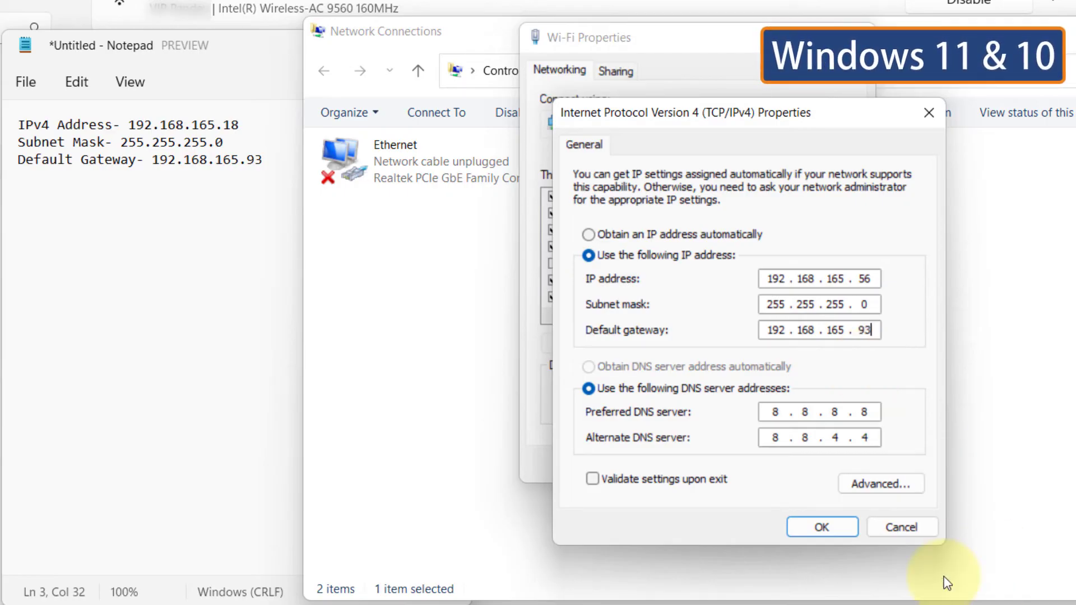
click(822, 526)
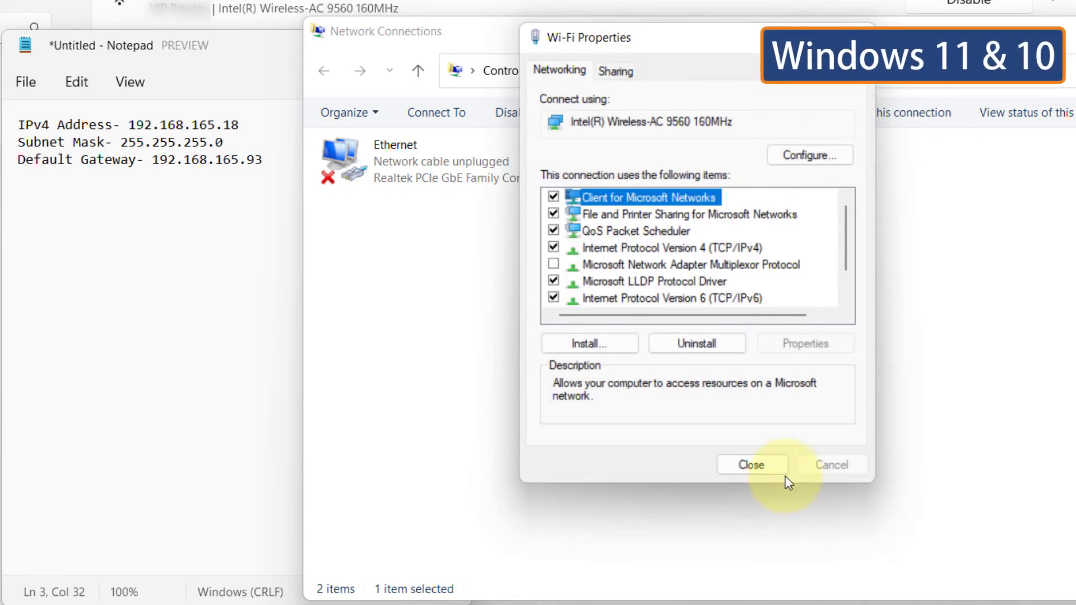
Reopen Wi-Fi's IPv4 properties and check the static address ending in 56 is kept.
click(751, 465)
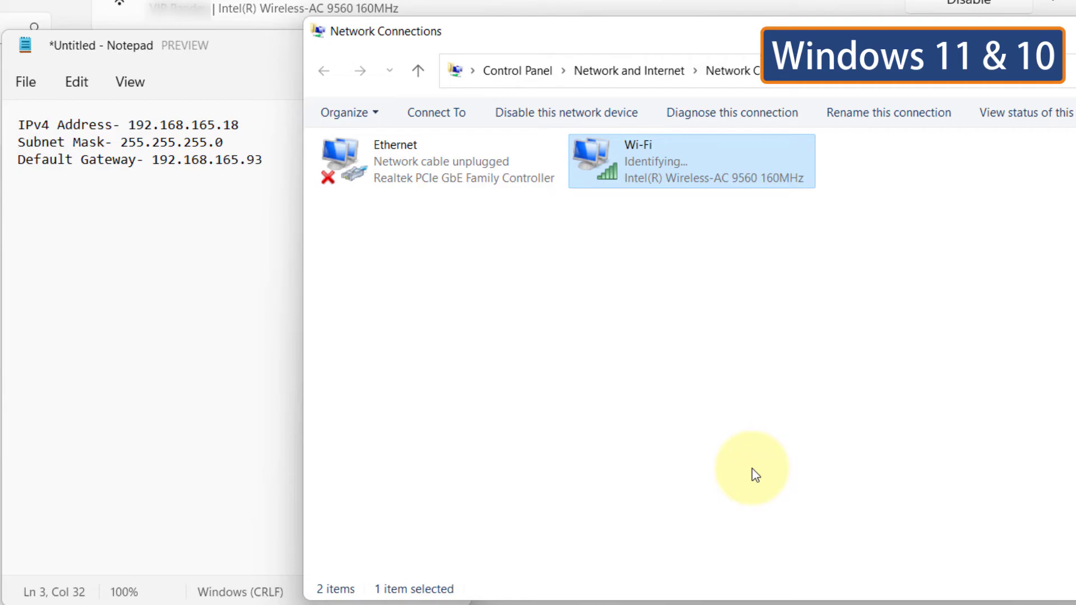
right_click(664, 161)
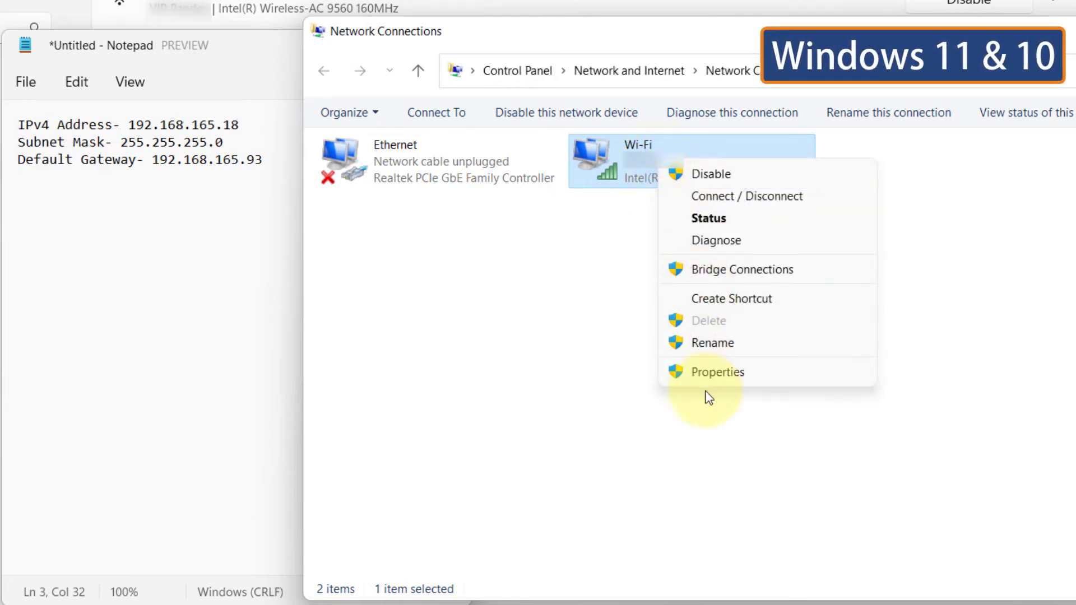
click(707, 373)
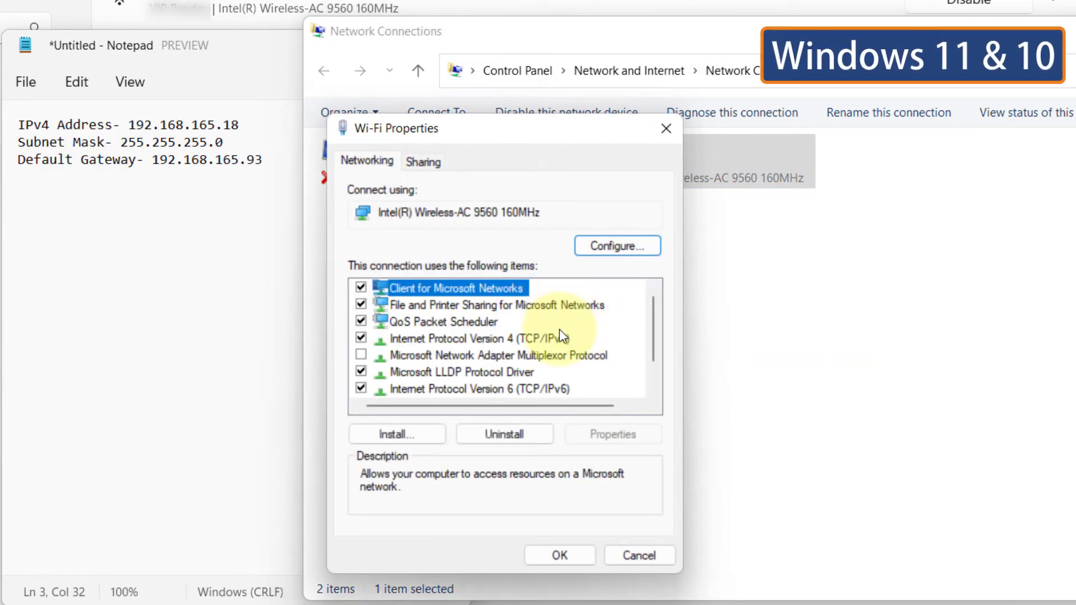
click(559, 330)
click(613, 435)
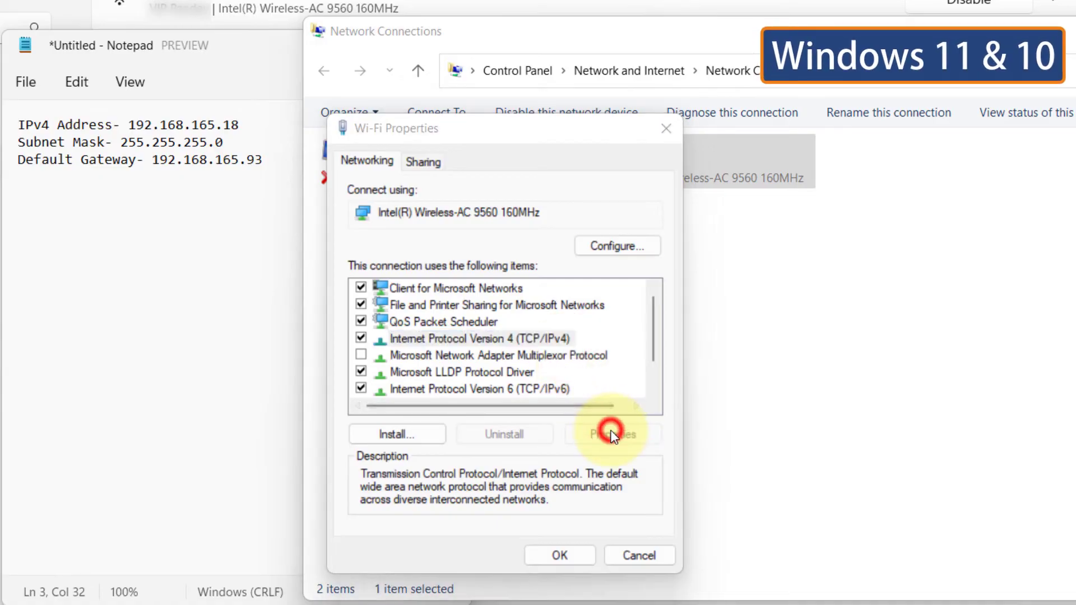
click(671, 369)
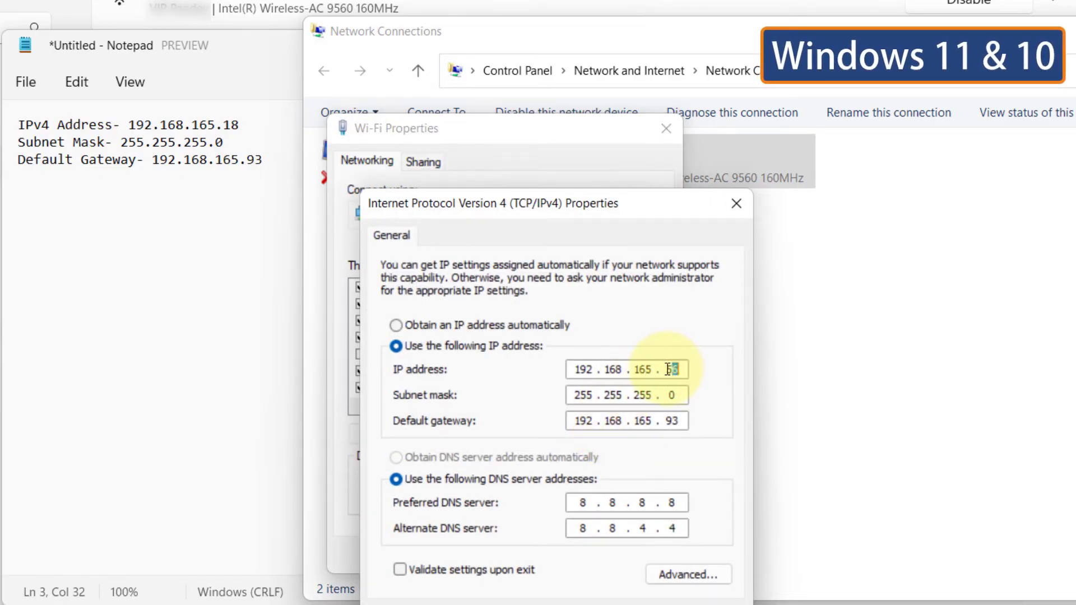
double_click(671, 369)
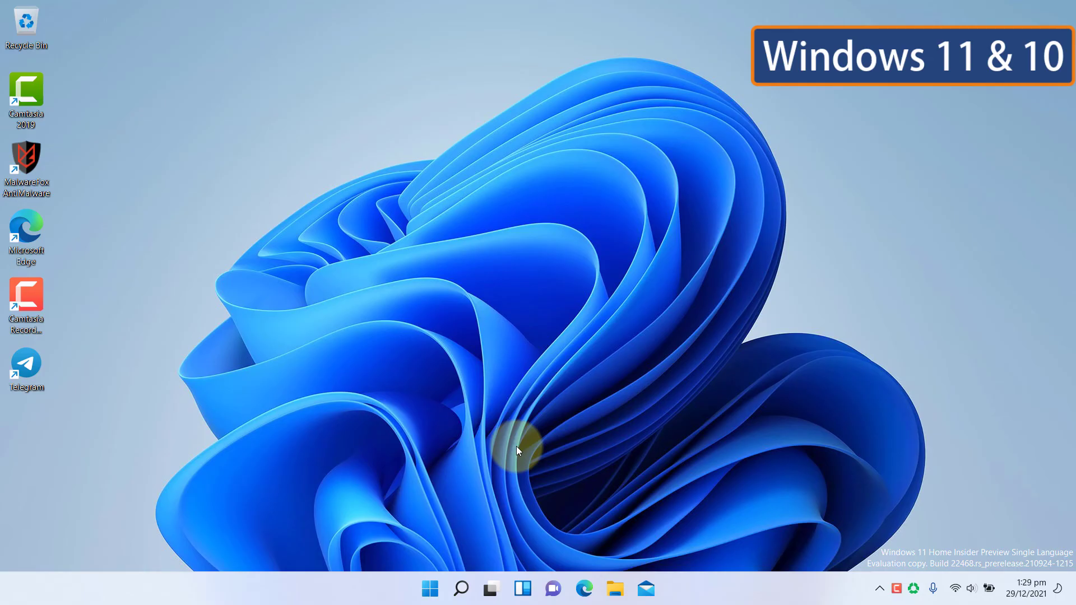
Open Control Panel from Start search and go to System and Security > Power Options.
click(442, 586)
text(control panel)
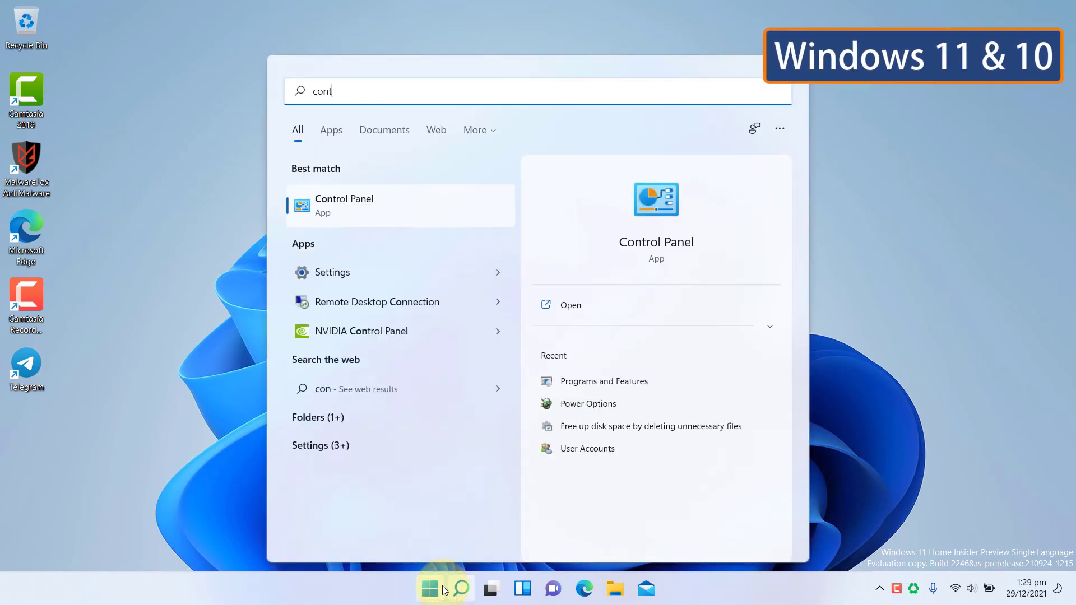
click(440, 209)
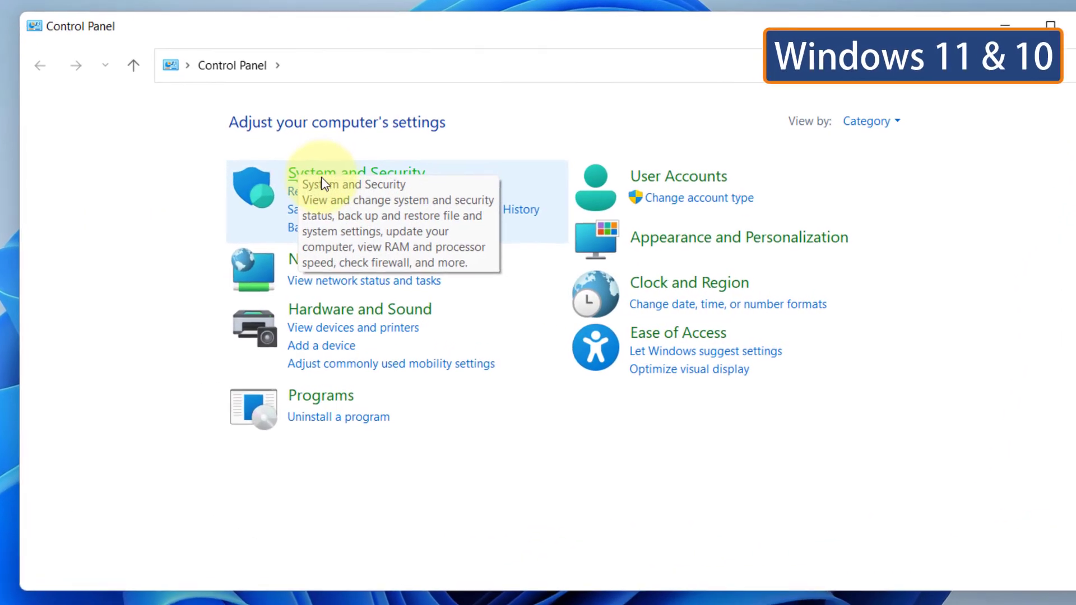
click(328, 174)
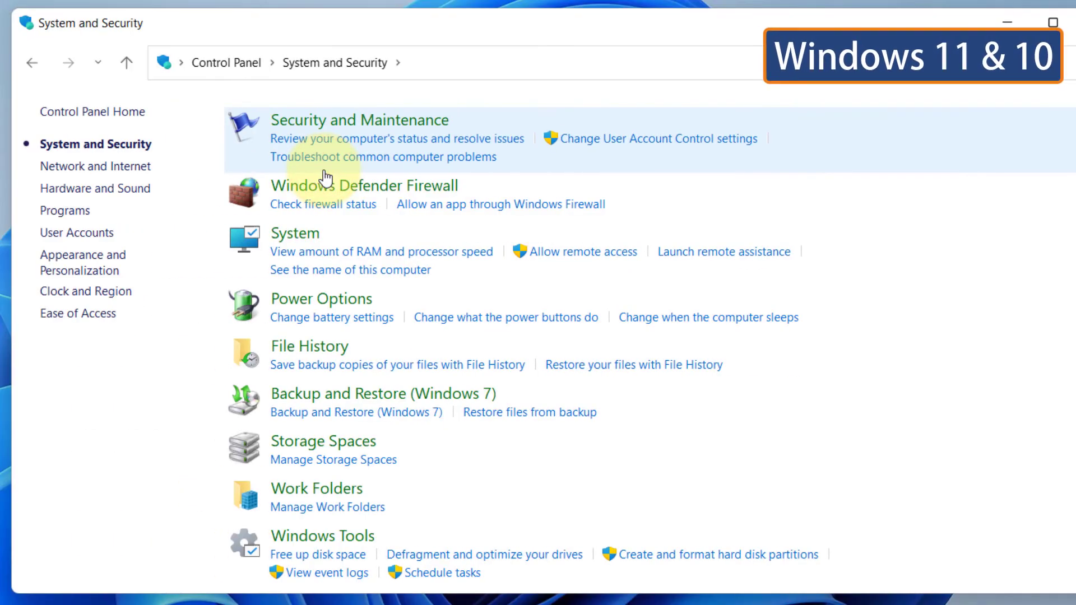
click(319, 307)
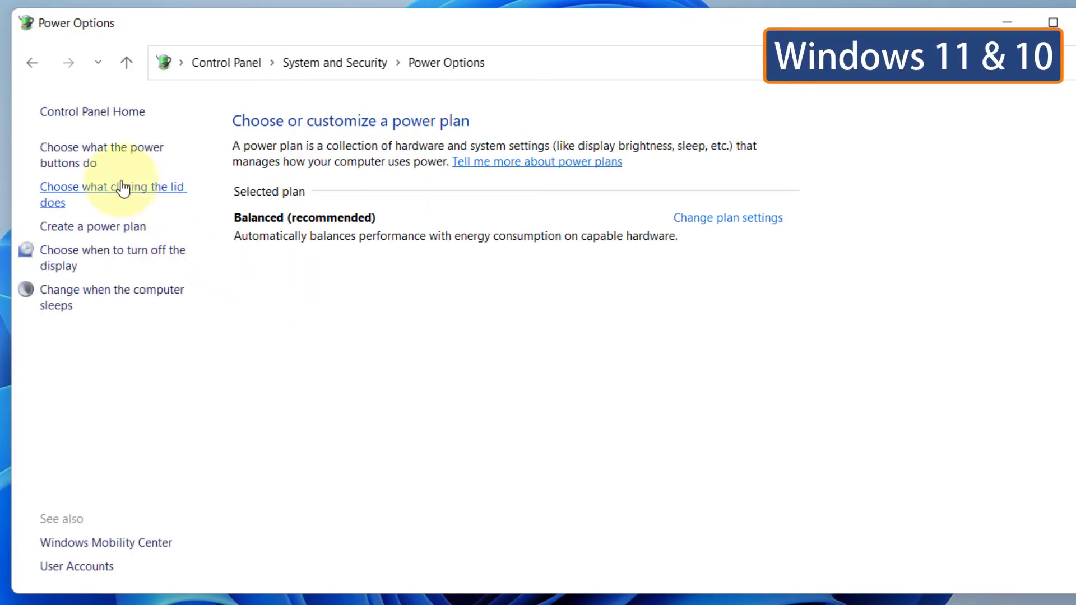
Unlock the shutdown settings, uncheck 'Turn on fast startup' and save changes.
click(85, 162)
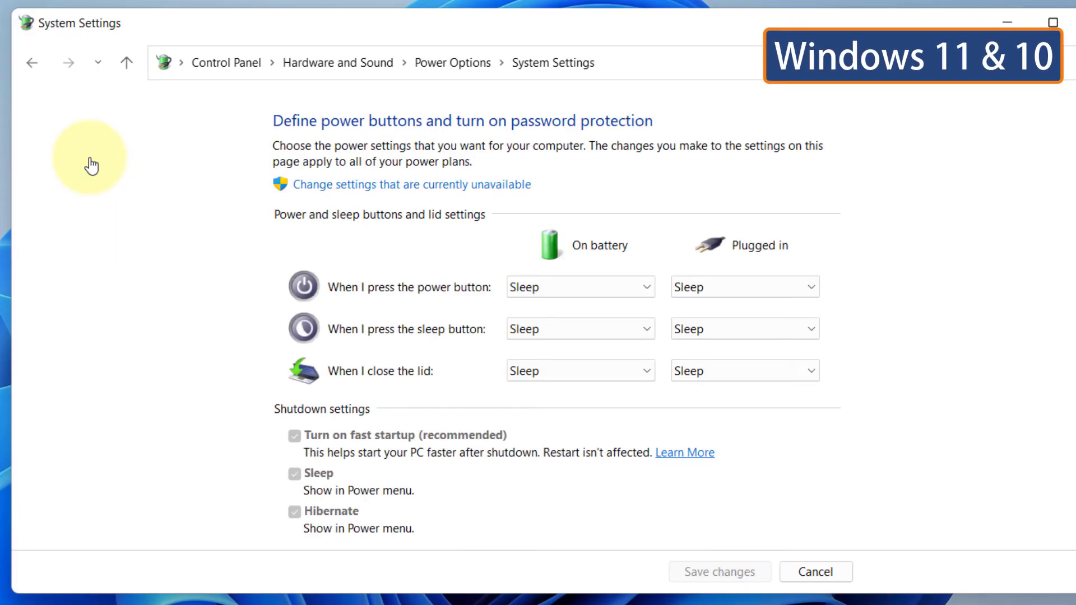
click(328, 190)
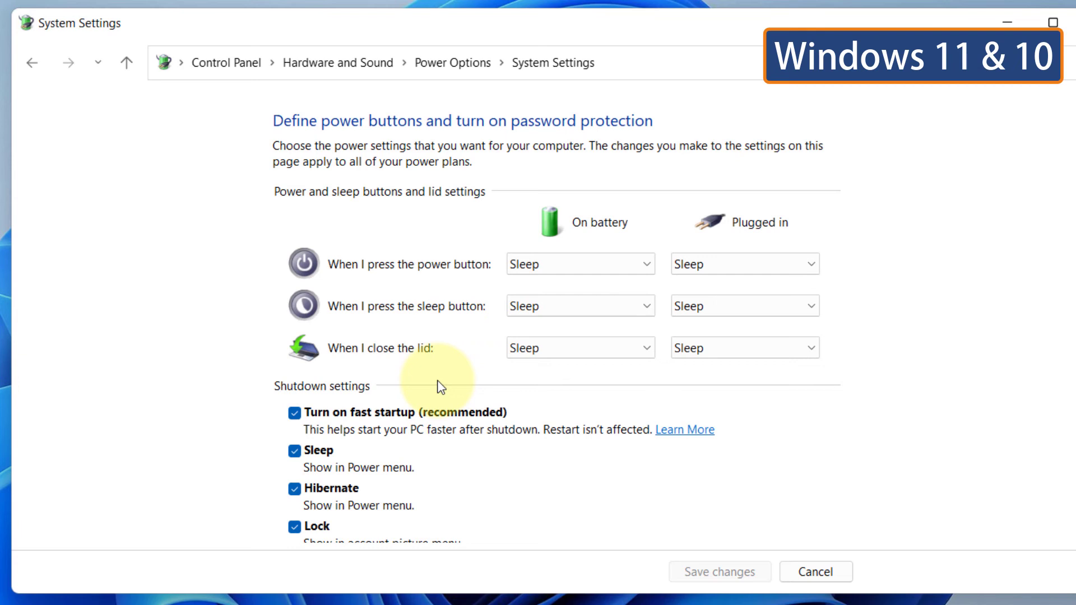
click(295, 412)
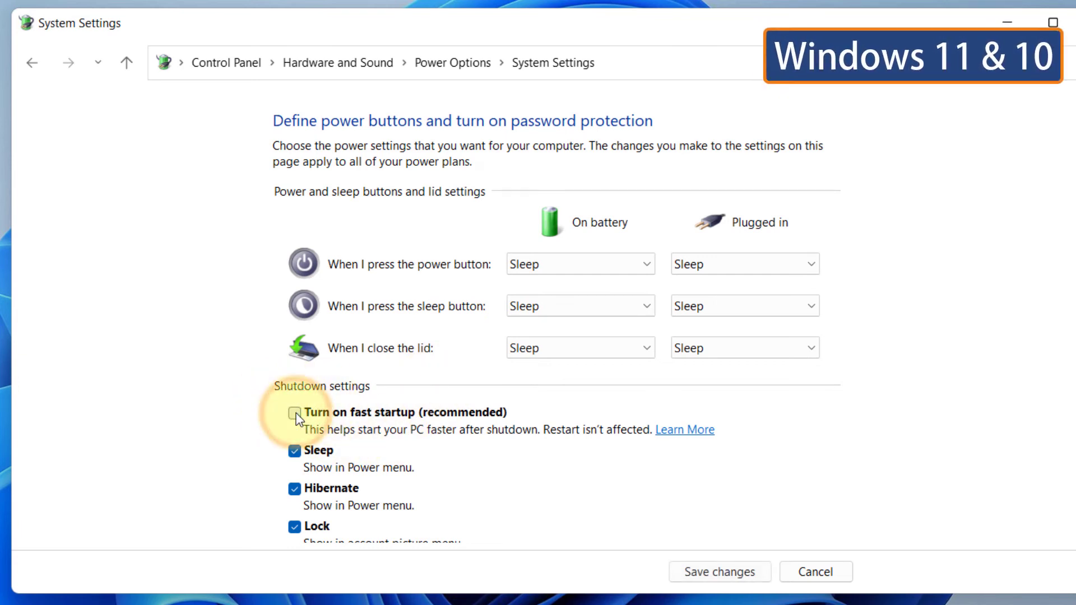
click(700, 572)
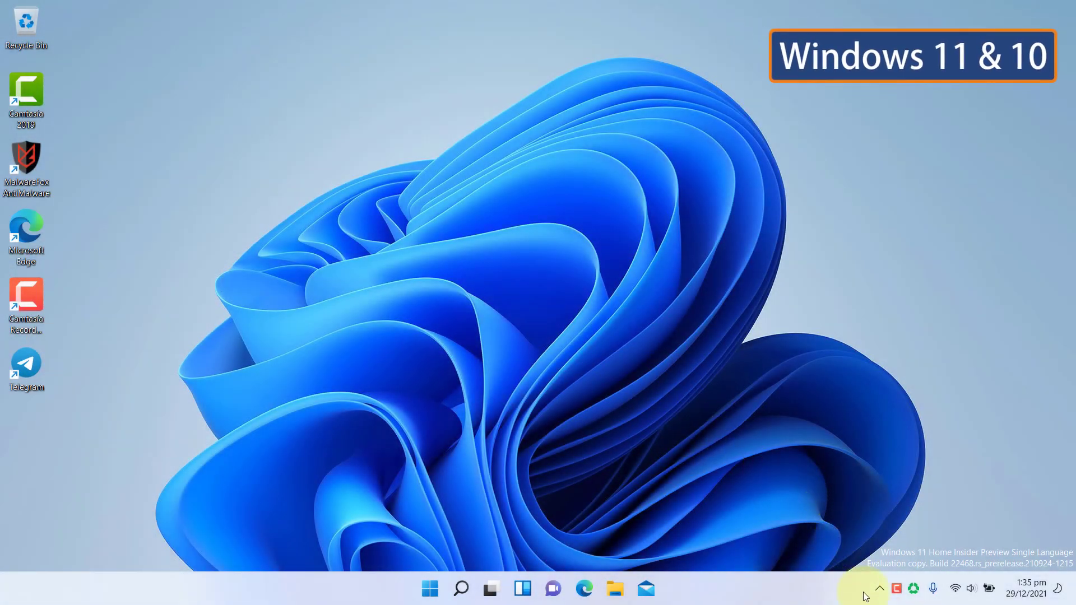
Choose Exit from the MalwareFox tray icon's right-click menu.
click(877, 596)
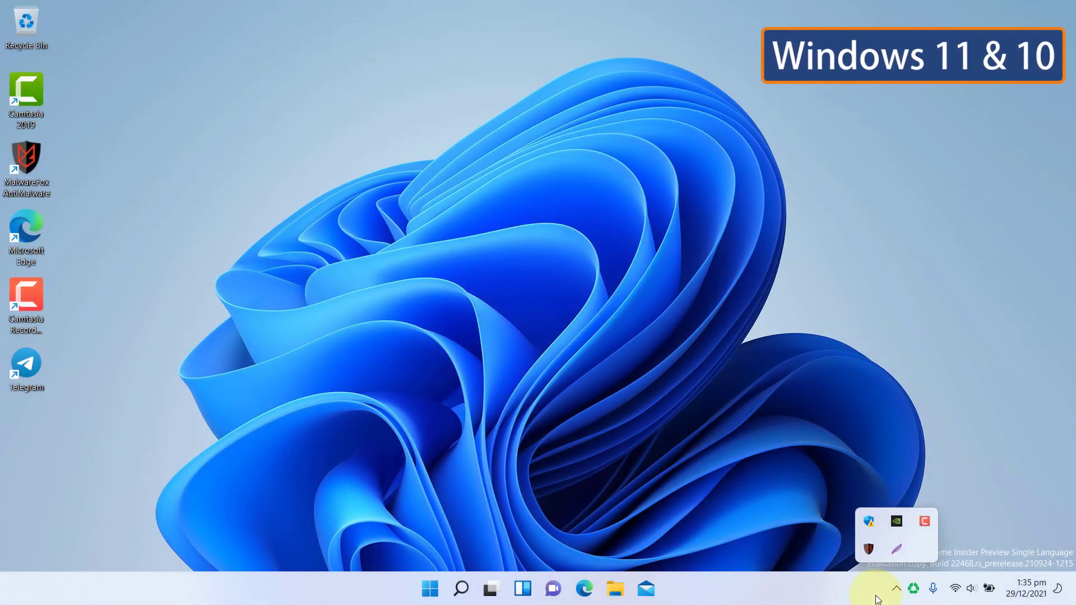
click(869, 547)
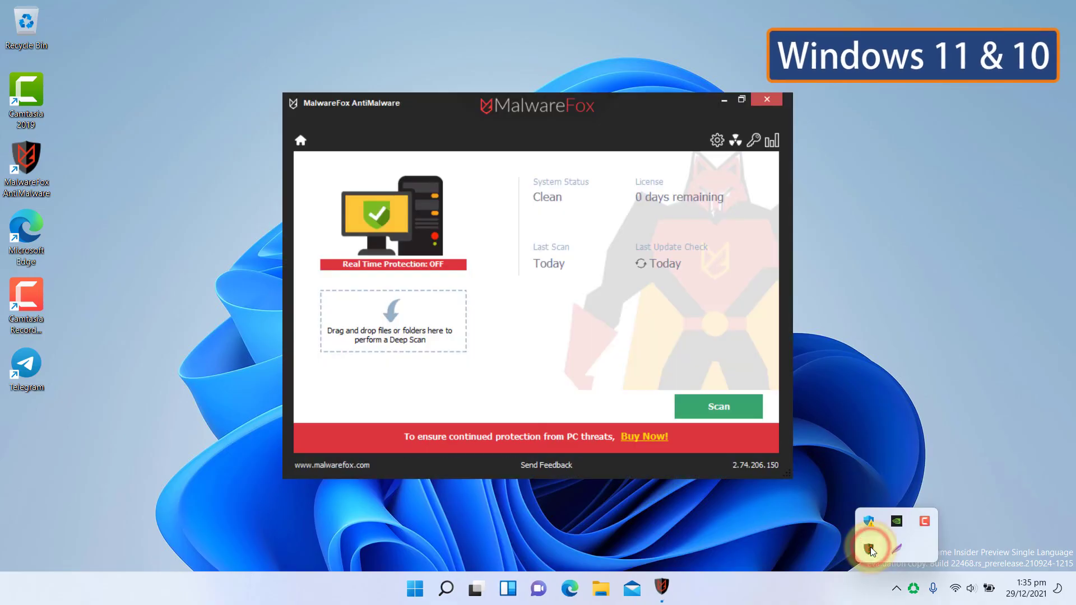
click(587, 359)
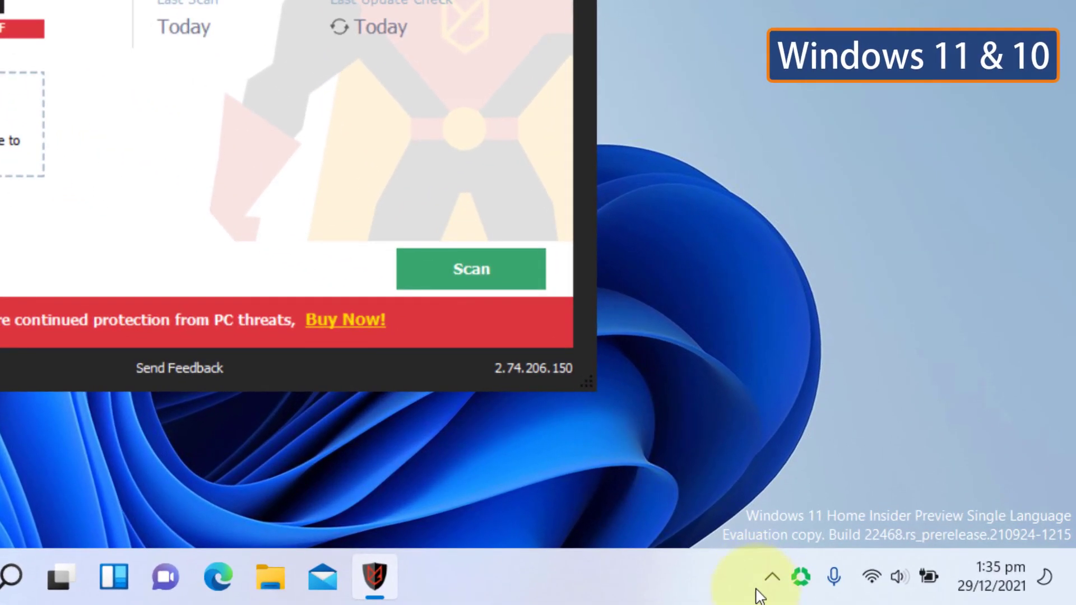
click(895, 592)
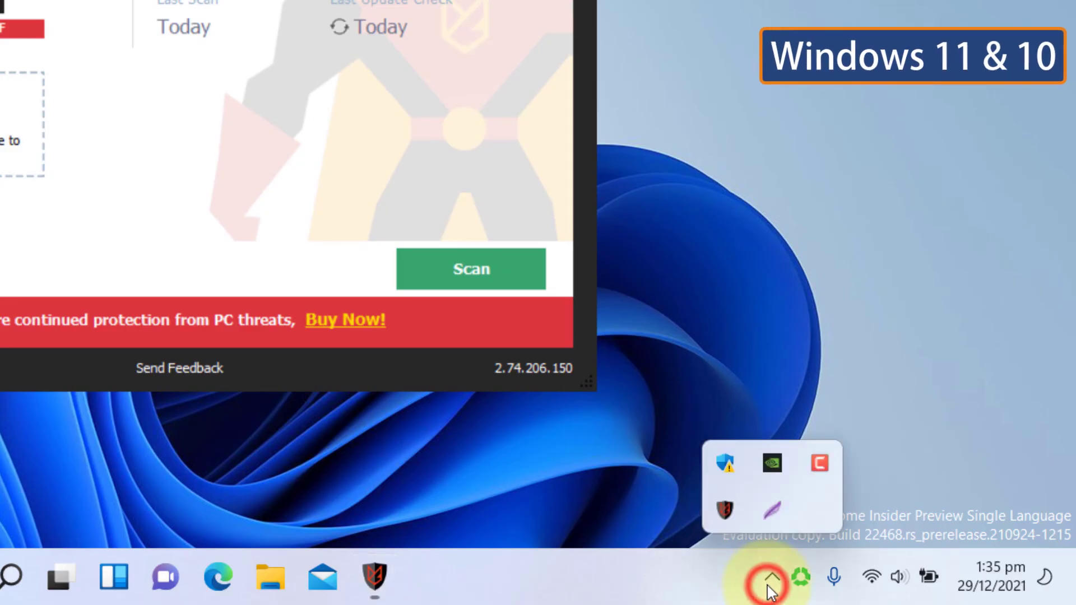
right_click(726, 510)
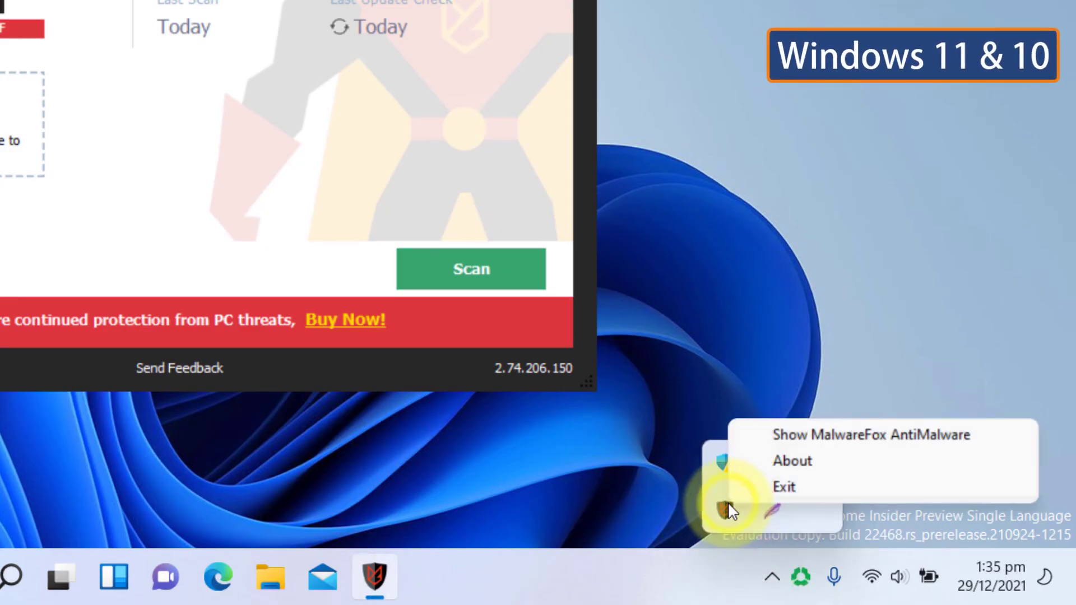
click(802, 488)
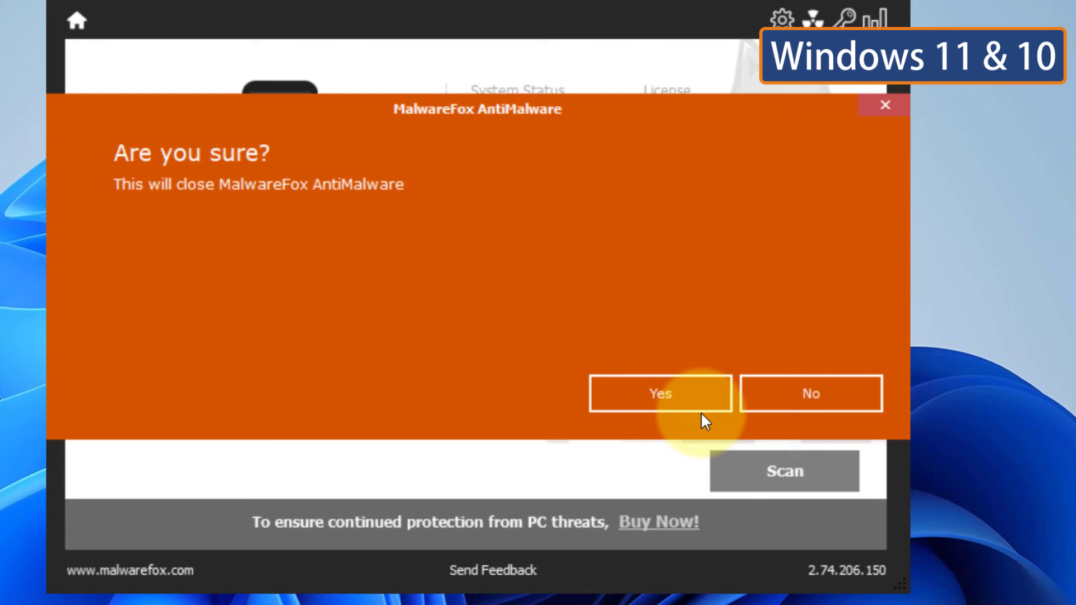
click(677, 408)
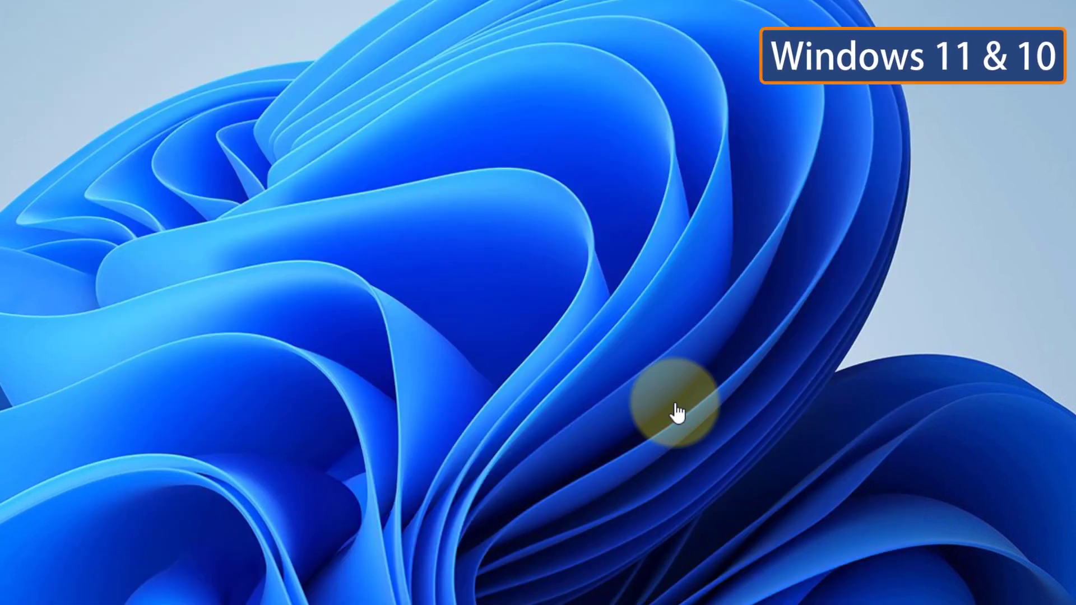